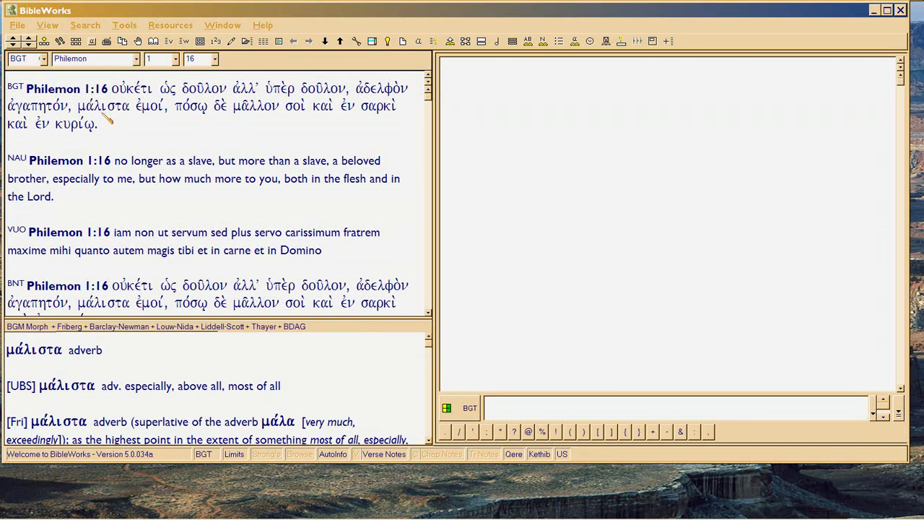
Search the BGT version for the word μάλιστα as it appears in Philemon 1:16
left_click(77, 108)
left_click_drag(76, 109, 130, 108)
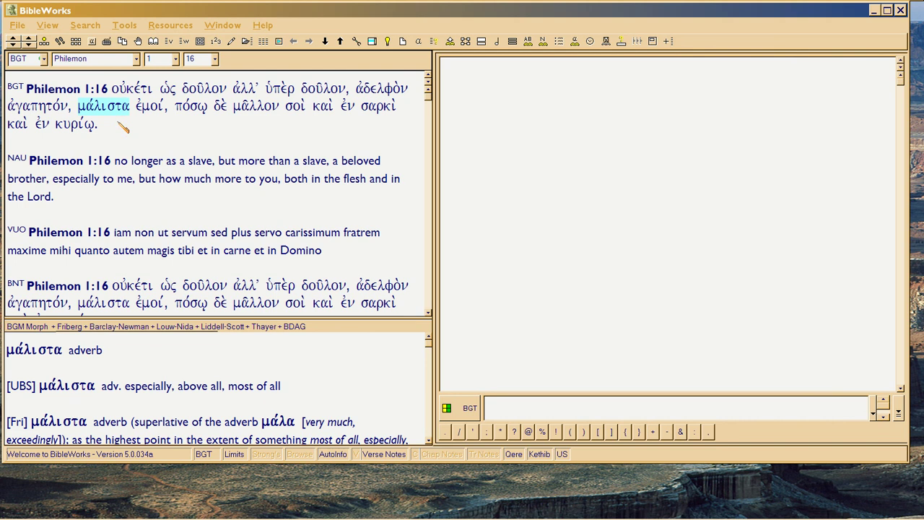
mouse_move(142, 119)
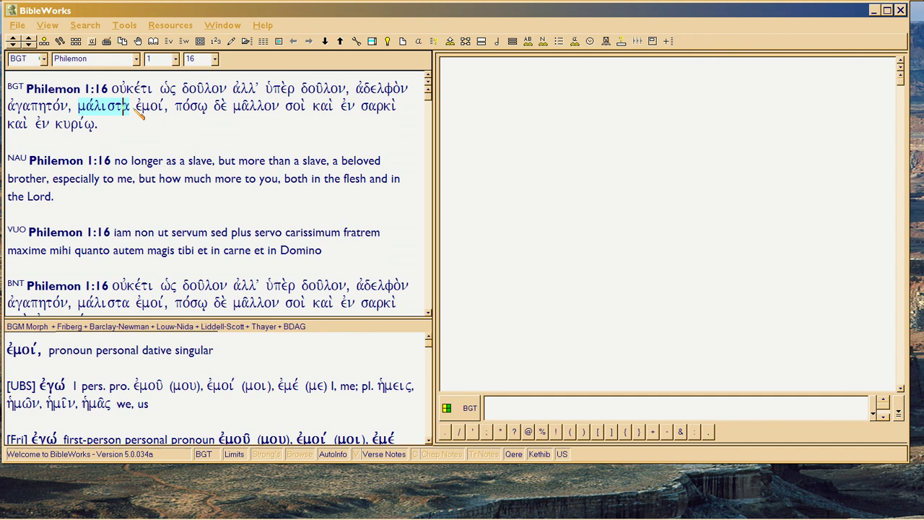
left_click(136, 105)
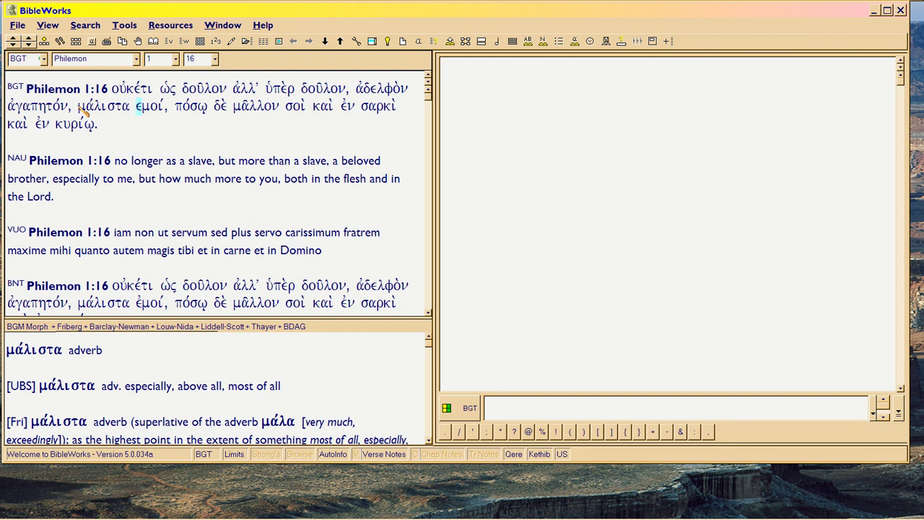
left_click_drag(78, 106, 127, 108)
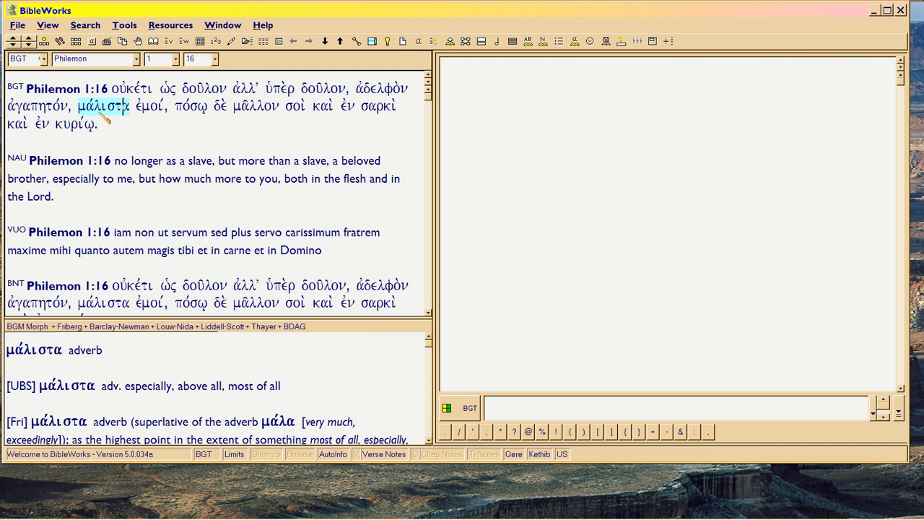
left_click(110, 114)
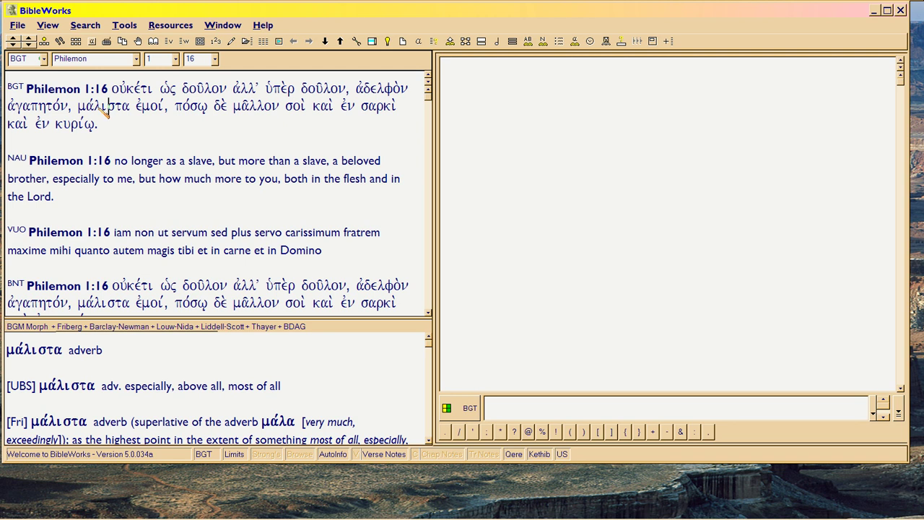
double_click(103, 107)
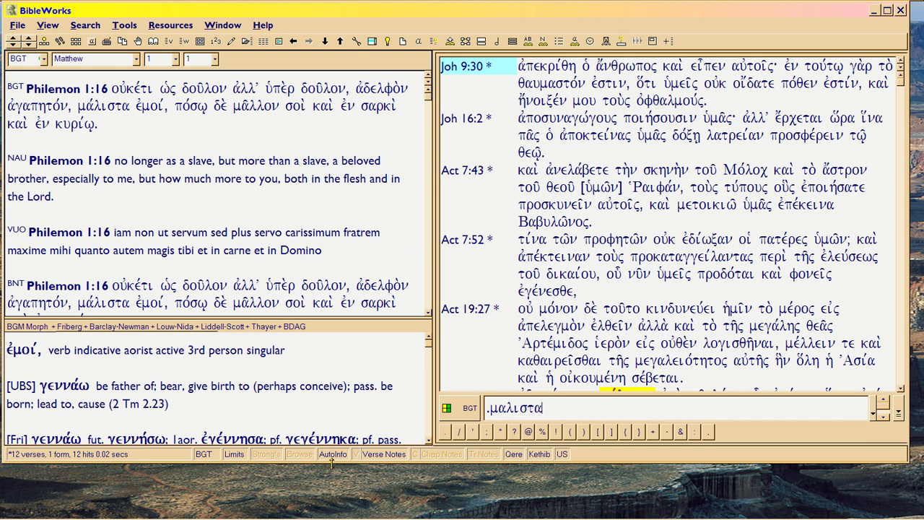
Hide the lexicon analysis pane, enlarge the program window in height and width, and display John 9:30 from the search results
left_click_drag(340, 466, 336, 505)
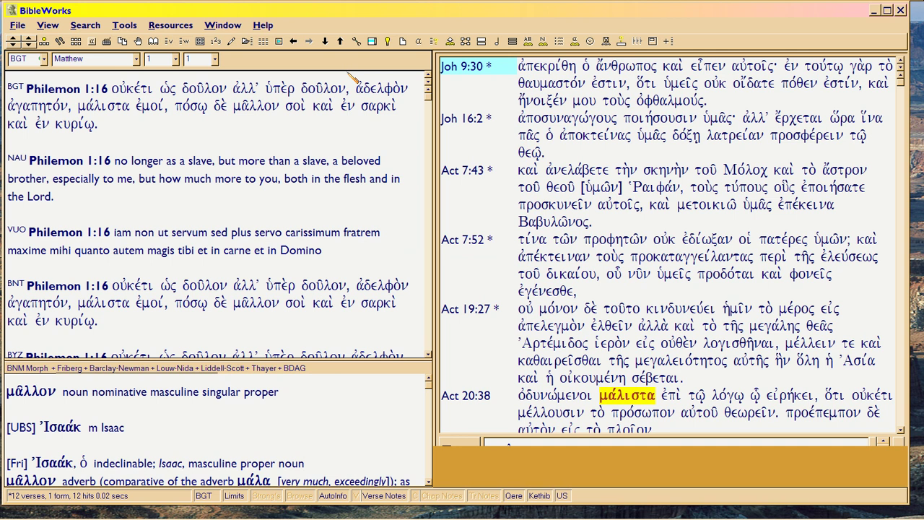
left_click(483, 41)
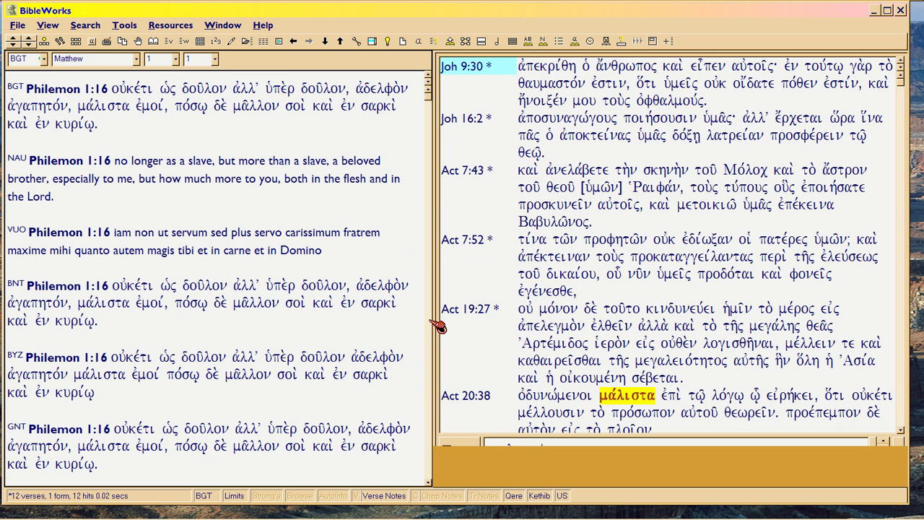
left_click(482, 67)
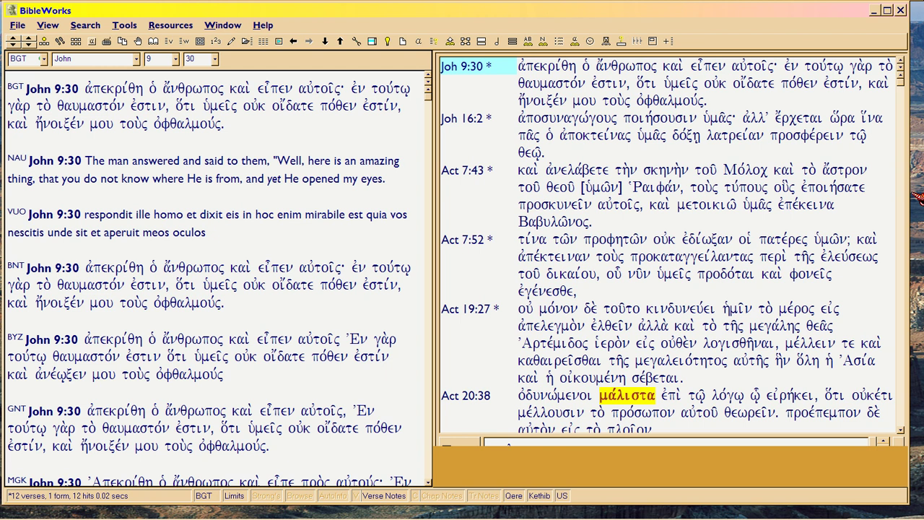
left_click_drag(916, 187, 921, 187)
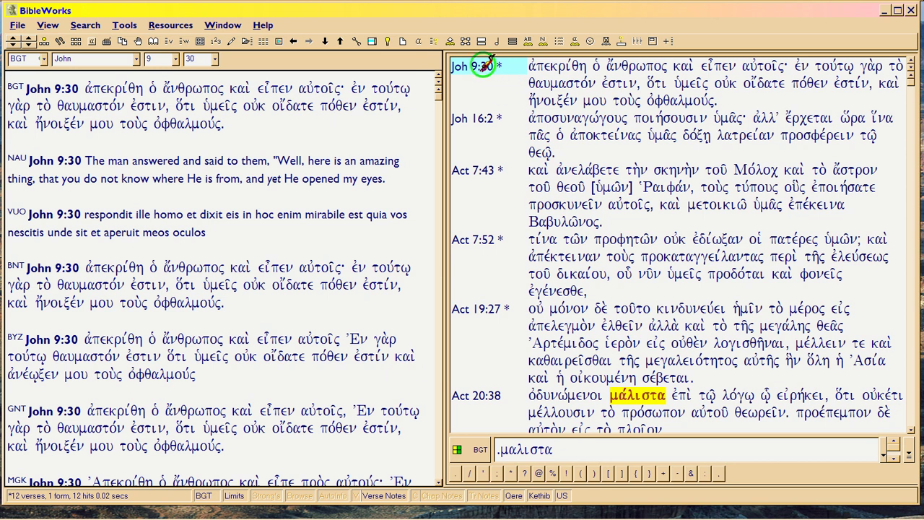
Open the results John 16:2 and Acts 7:43 and examine which Greek version contains μάλιστα, comparing GNT with MGK
left_click(482, 123)
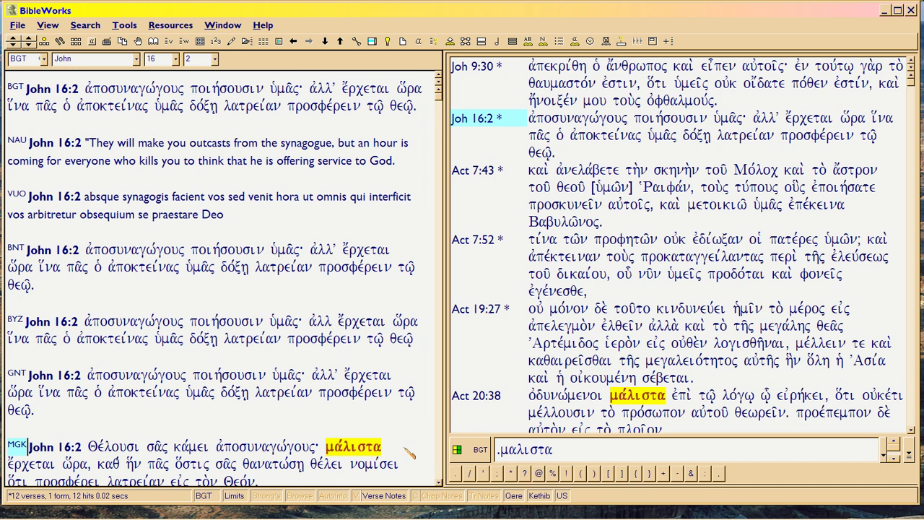
left_click(495, 175)
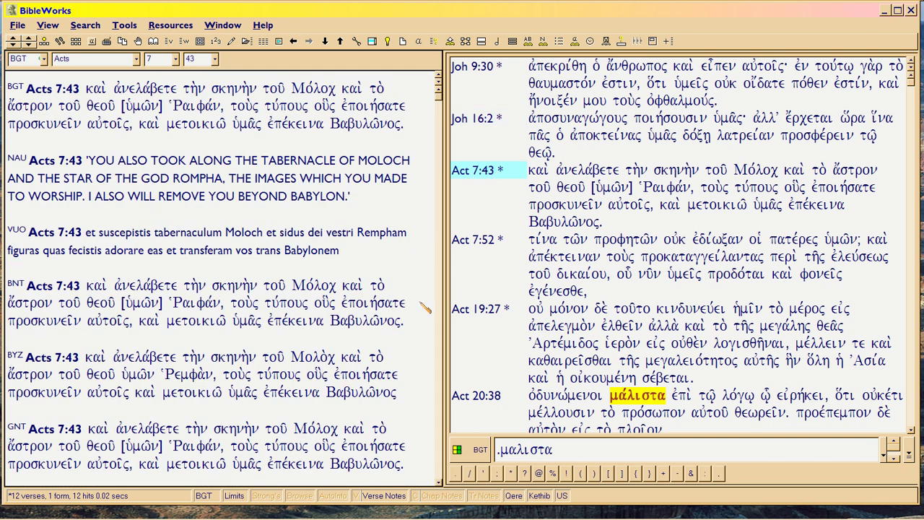
scroll(417, 310, "down", 1)
scroll(417, 311, "down", 1)
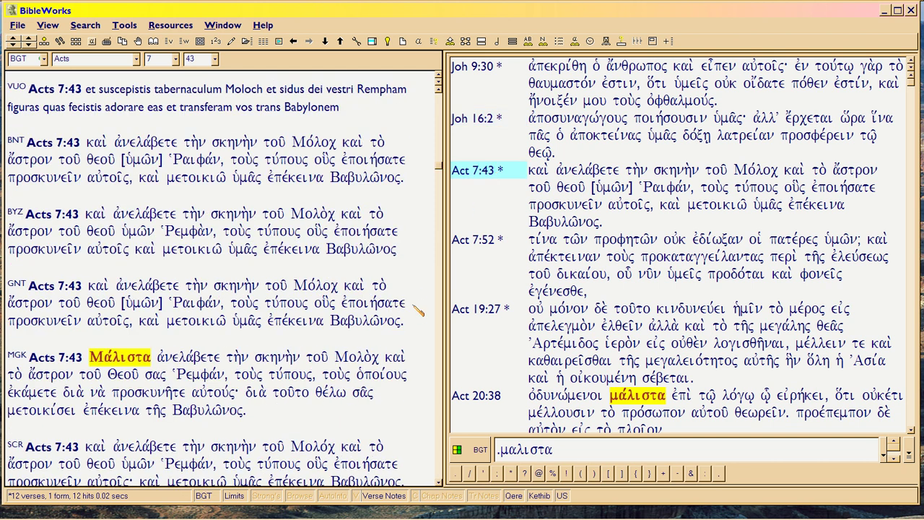
left_click(15, 355)
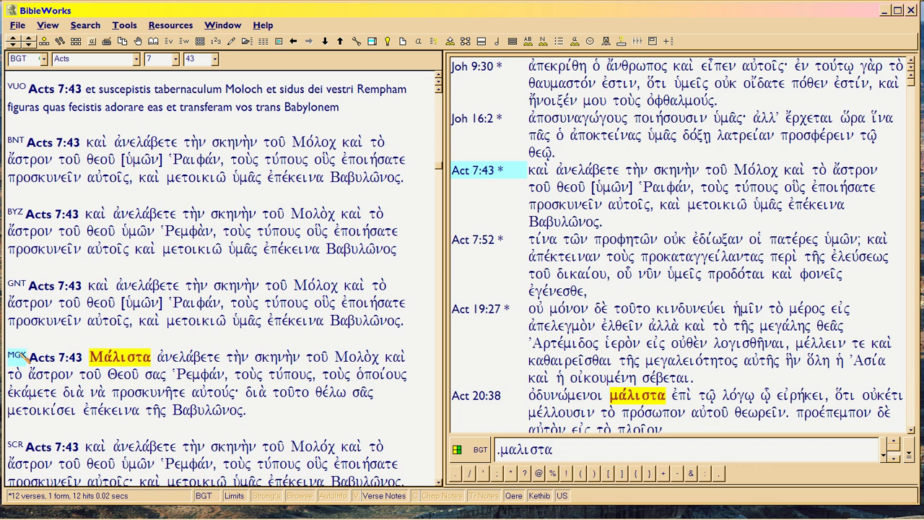
left_click(14, 283)
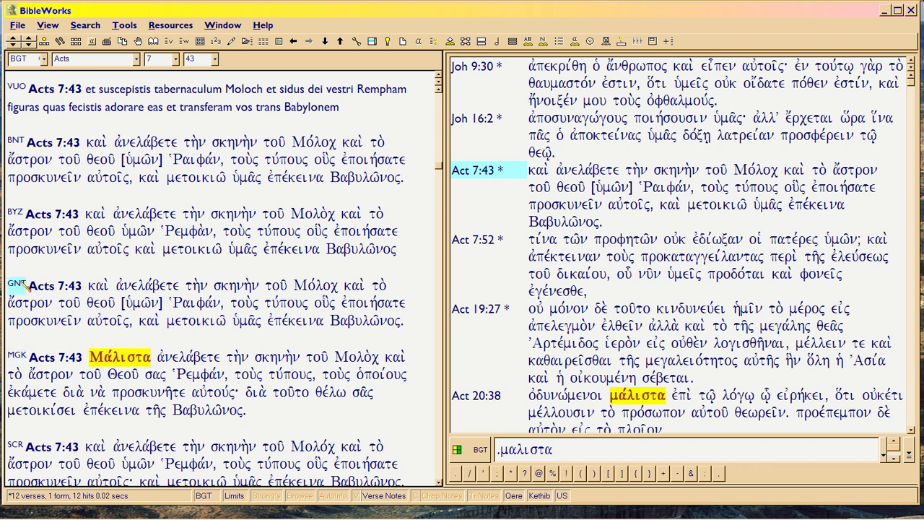
left_click(13, 355)
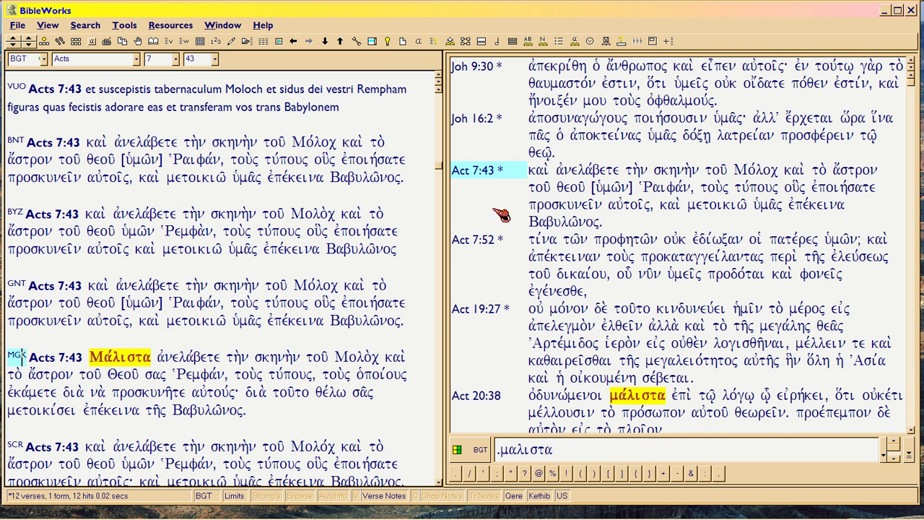
View the results Acts 7:52 and Acts 19:27, and look through the rest of the list for verses without an asterisk
left_click(482, 240)
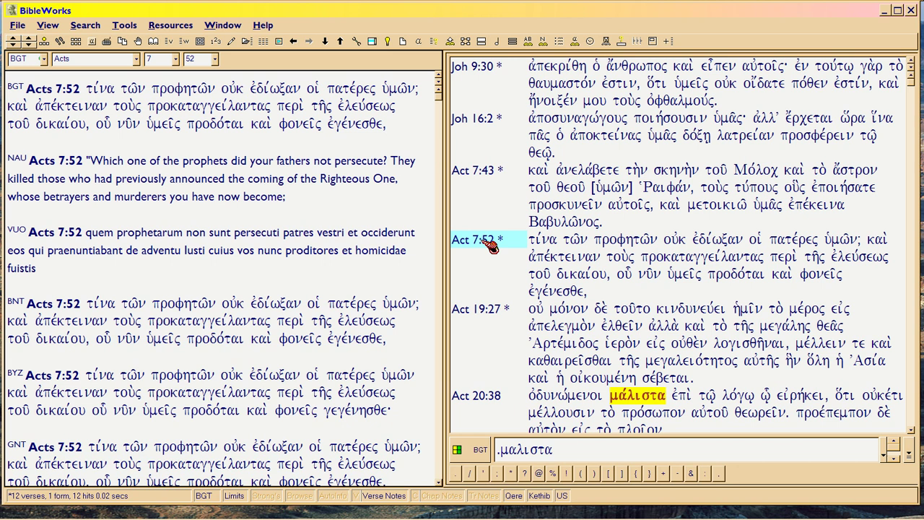
left_click(484, 310)
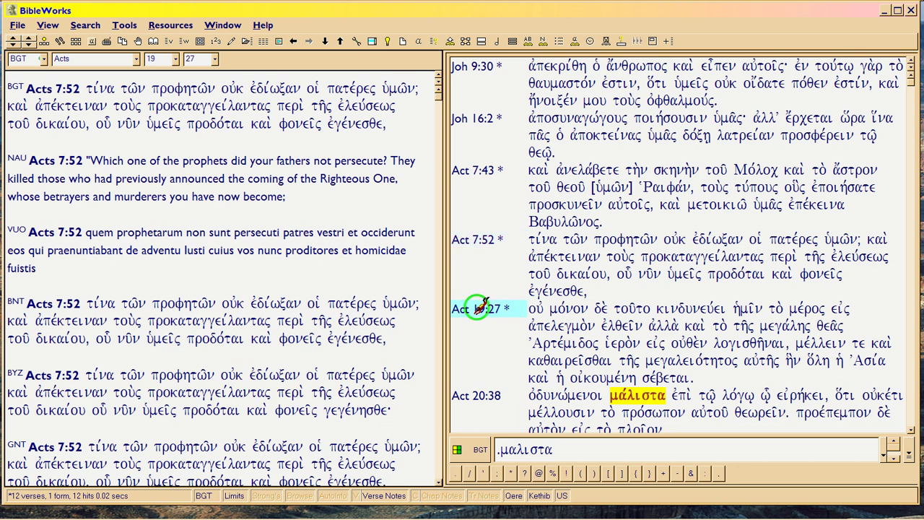
scroll(485, 311, "down", 3)
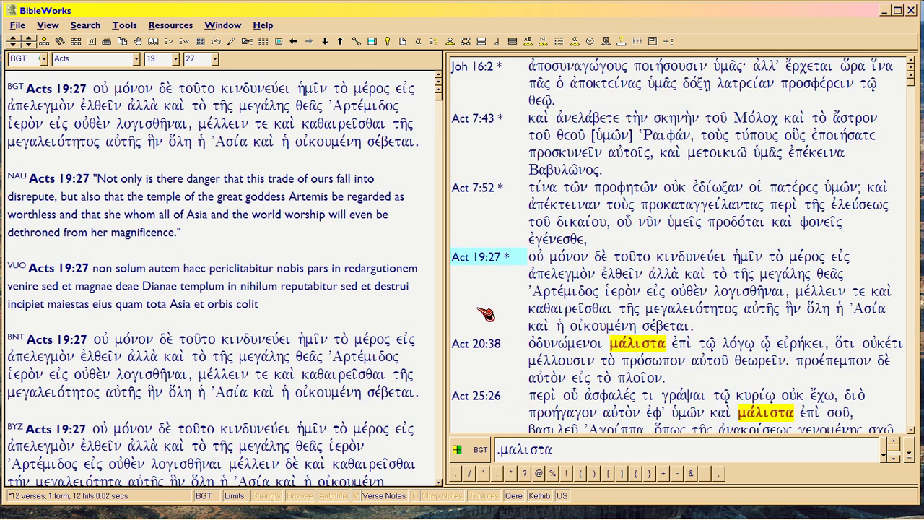
scroll(485, 313, "down", 3)
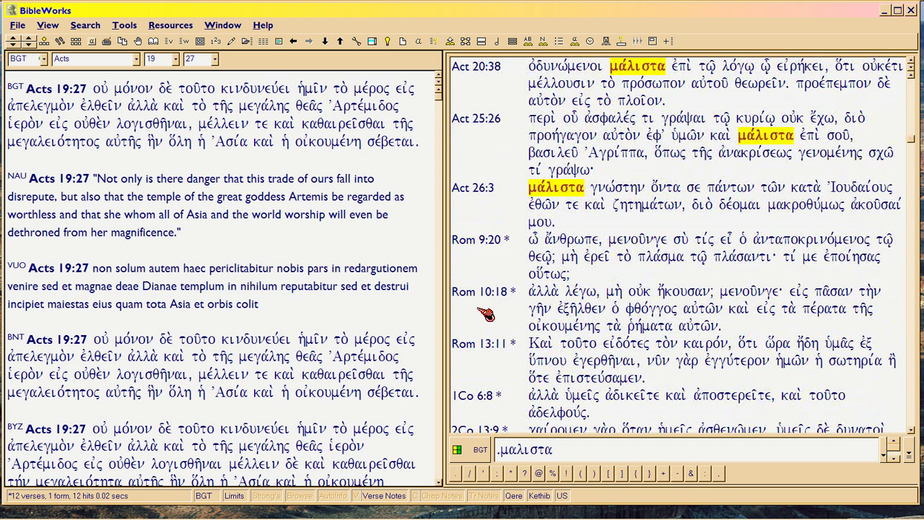
Open the result Acts 20:38 and examine its BGT reference and the MGK version of the verse
left_click(477, 66)
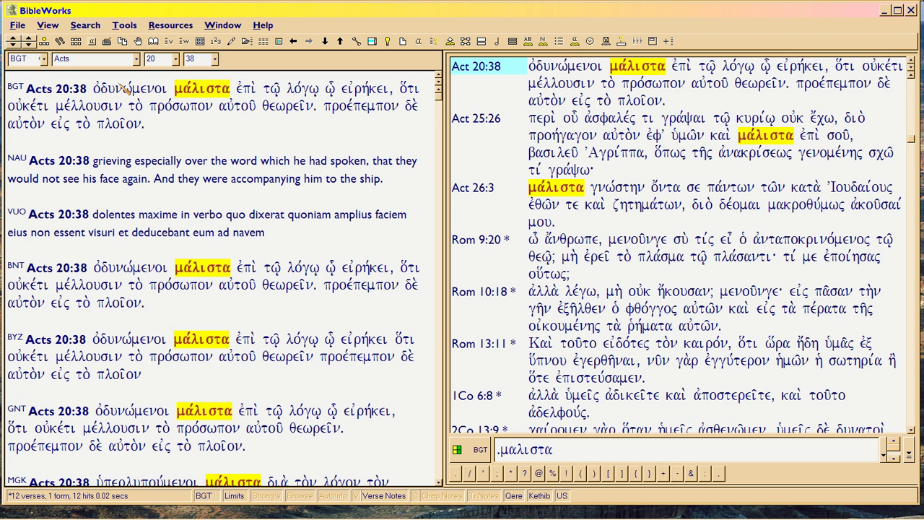
left_click_drag(25, 90, 82, 92)
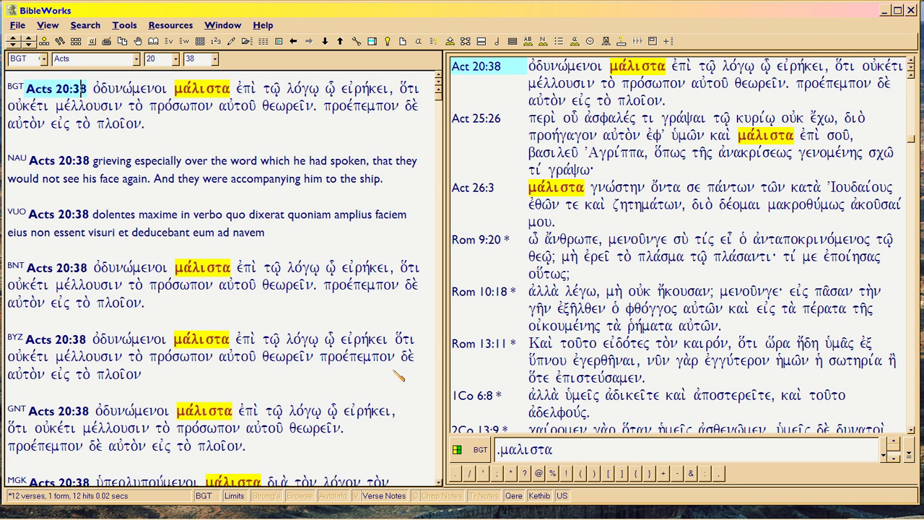
left_click(357, 316)
scroll(357, 318, "down", 3)
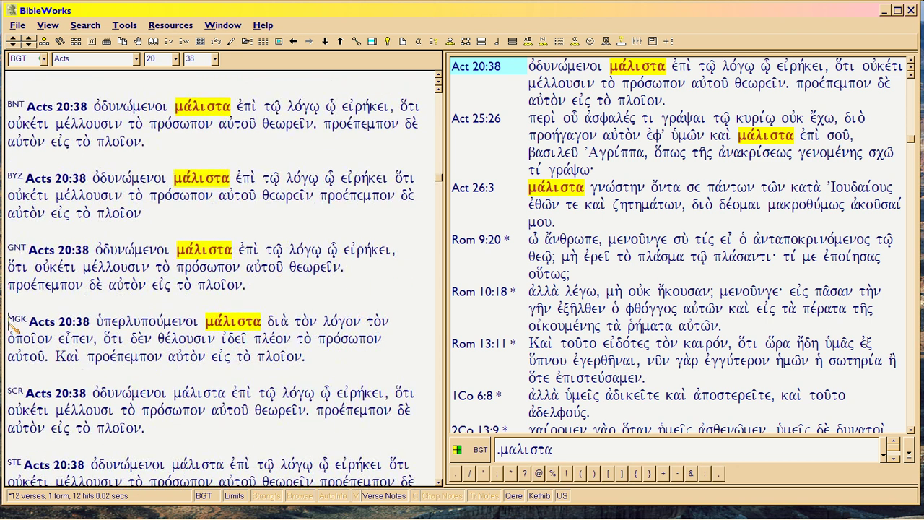
left_click(14, 320)
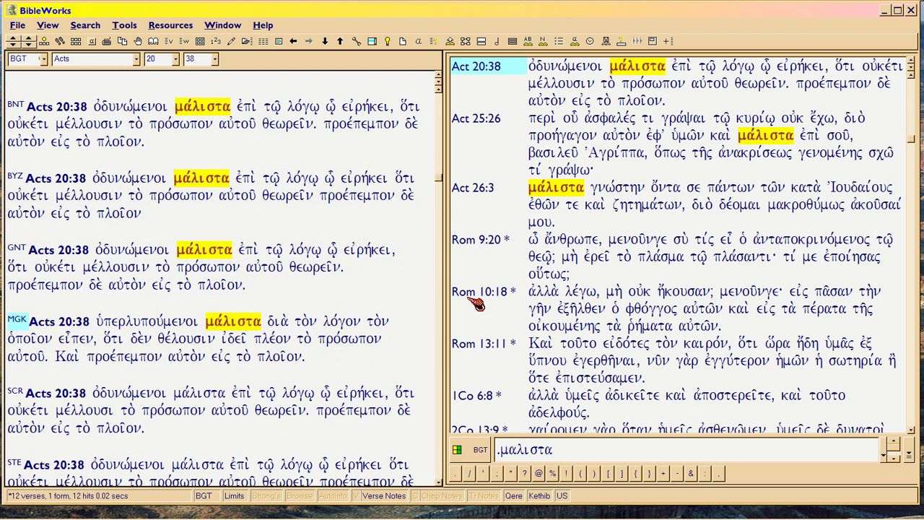
Compare μάλιστα in Acts 20:38 across the parallel versions, from BGT and the Latin VUO down to MGK and SCR
scroll(406, 287, "up", 3)
scroll(411, 290, "down", 2)
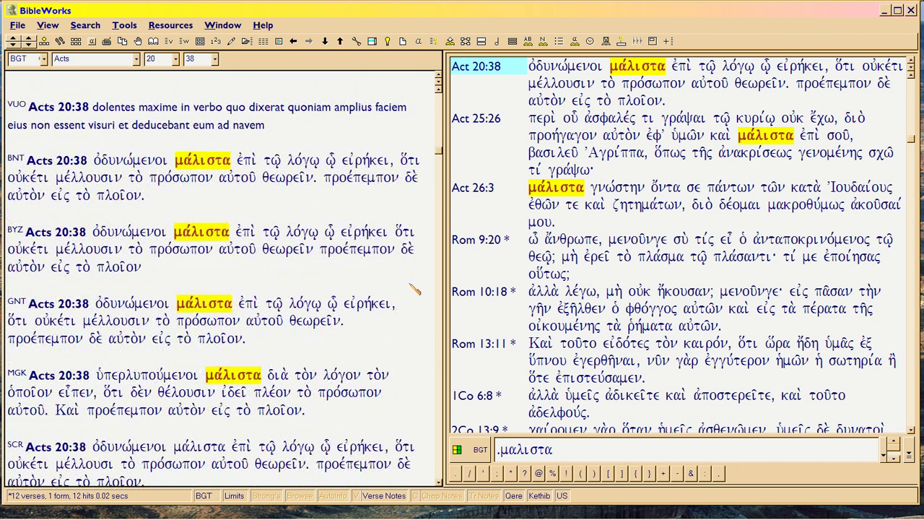
scroll(413, 289, "up", 3)
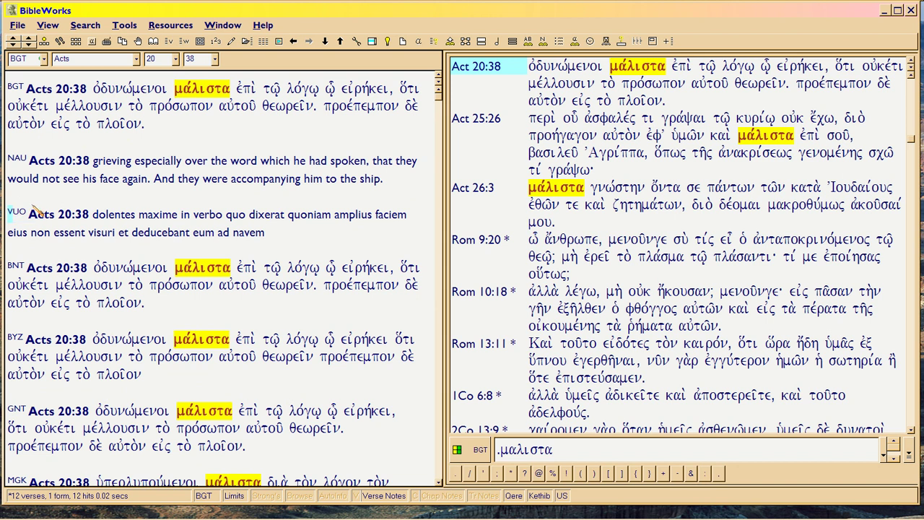
scroll(382, 245, "down", 2)
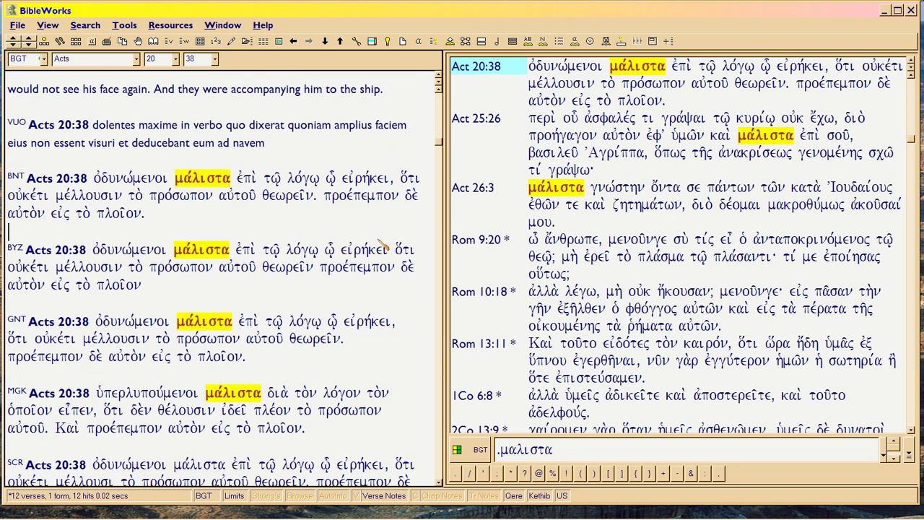
scroll(382, 245, "down", 1)
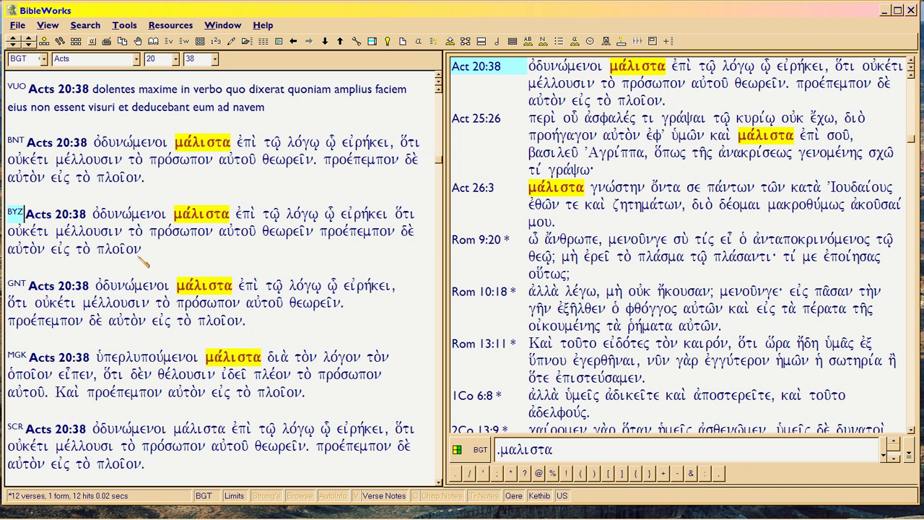
left_click(23, 354)
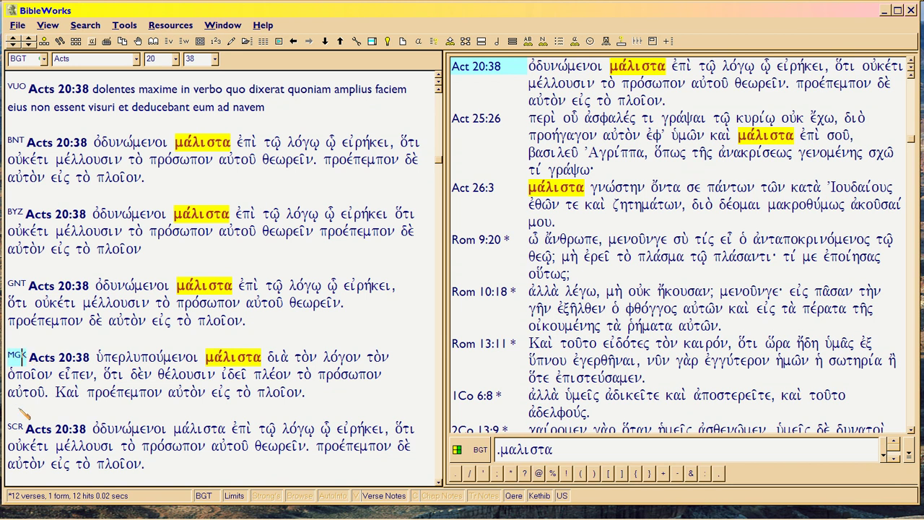
left_click(12, 426)
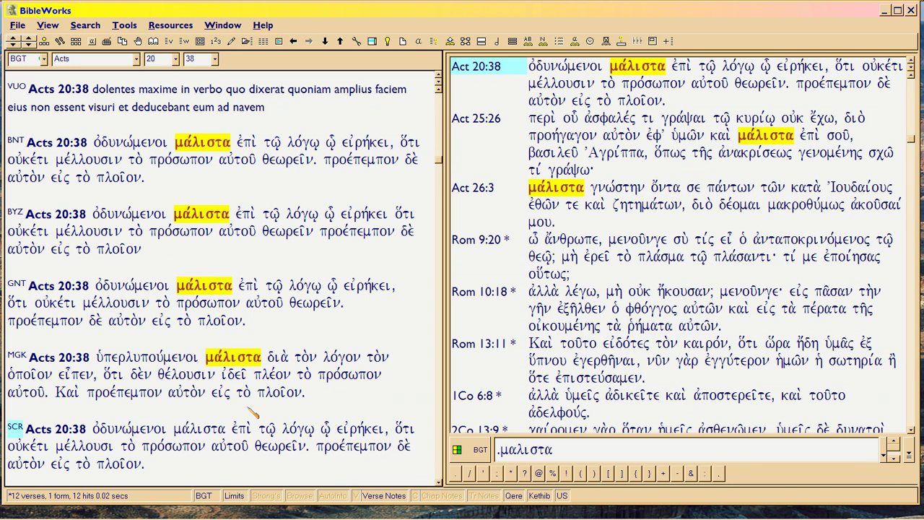
Examine the STE, TIS and WHO versions of Acts 20:38, and return to the BGT text of the verse
scroll(252, 411, "down", 4)
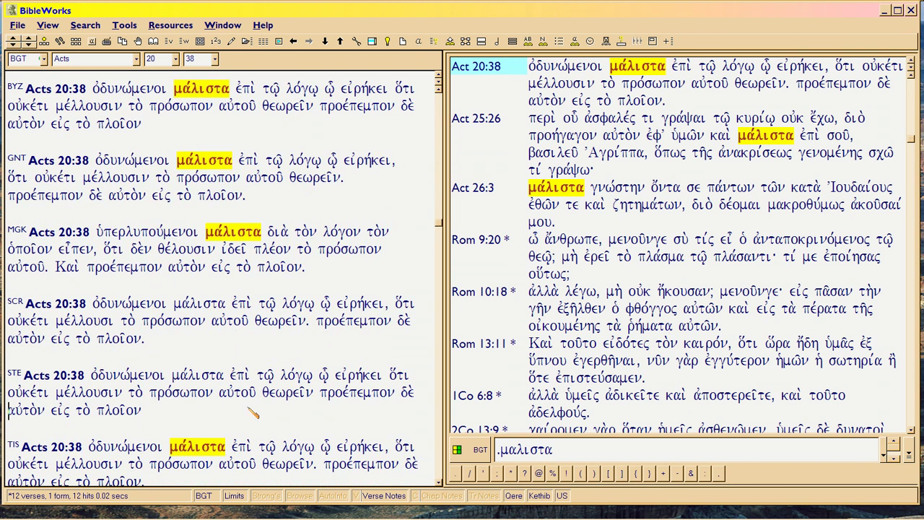
scroll(224, 358, "down", 1)
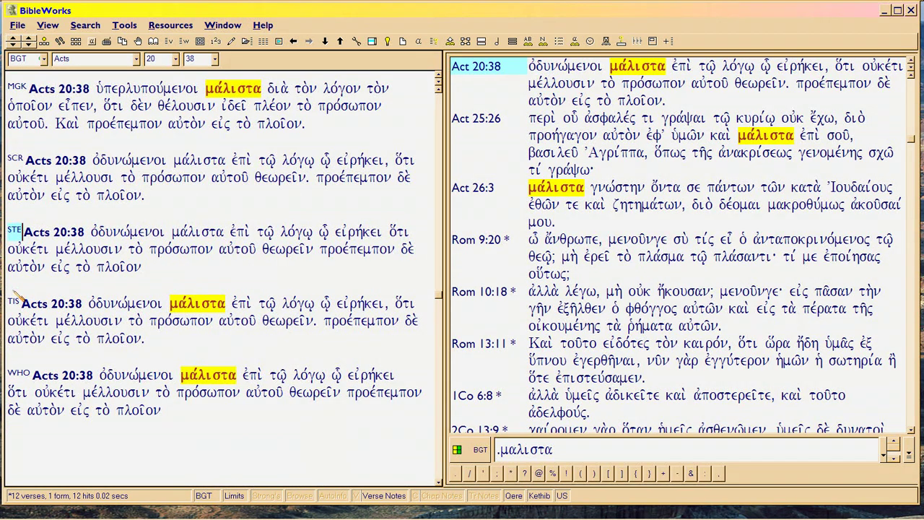
left_click(10, 372)
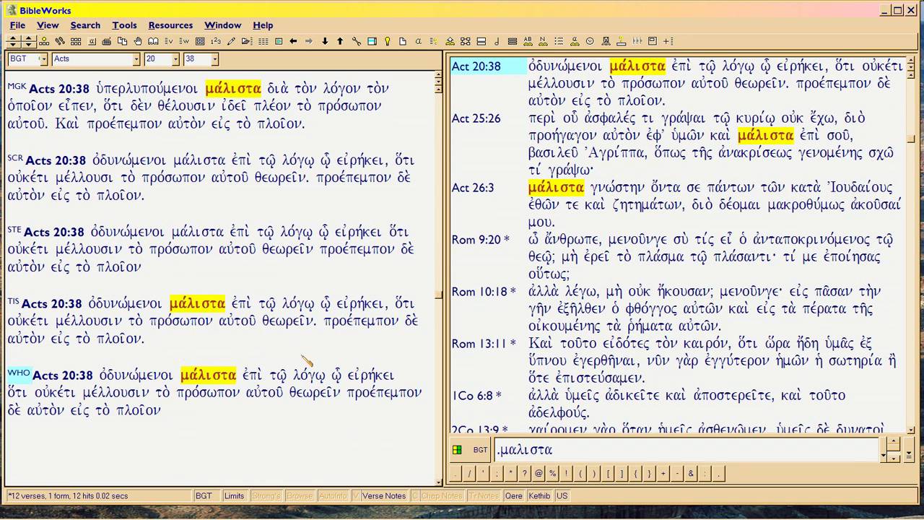
scroll(306, 360, "up", 6)
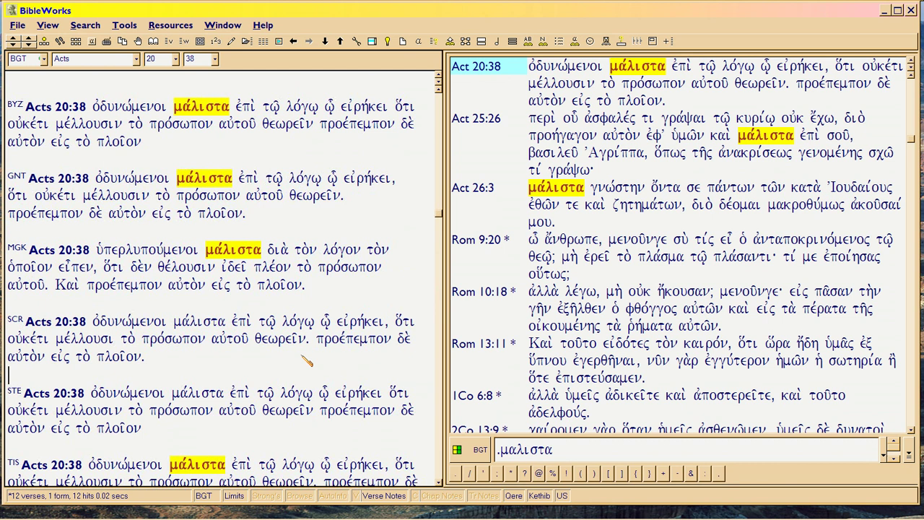
scroll(306, 360, "up", 1)
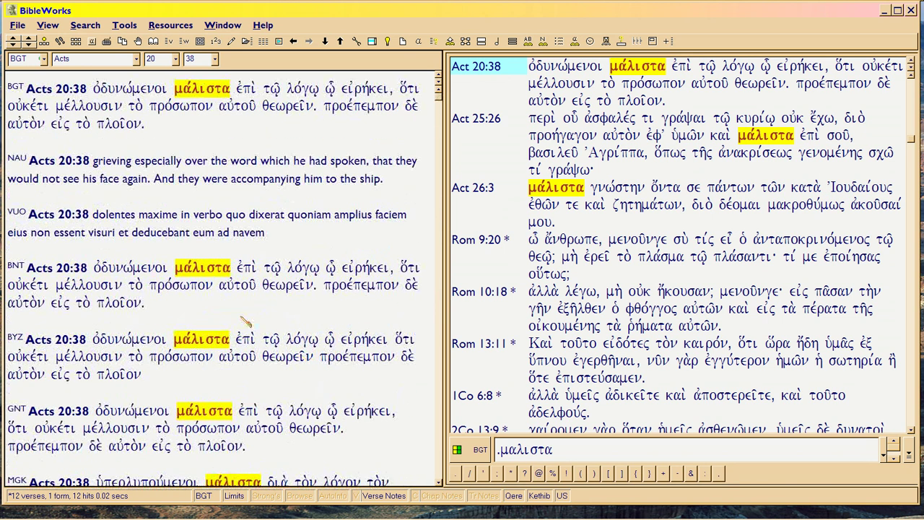
Examine the version labels and text of Acts 20:38 from BNT through BYZ to GNT
double_click(10, 267)
left_click(292, 243)
left_click(12, 267)
left_click(360, 233)
key("Down")
key("Down")
key("Down")
key("Down")
key("Down")
key("Down")
key("Down")
key("Down")
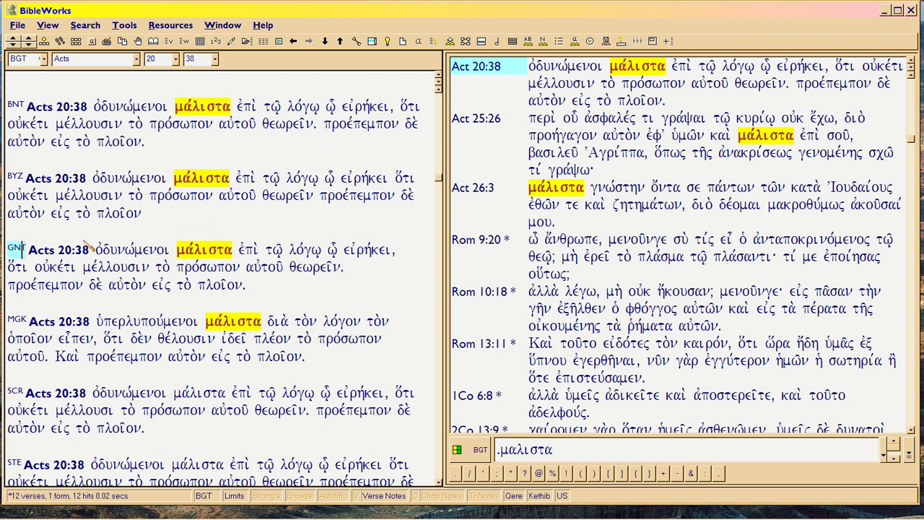
Mark the SCR, STE, TIS and WHO labels of Acts 20:38 one by one, and return to the BGT text
scroll(96, 246, "down", 3)
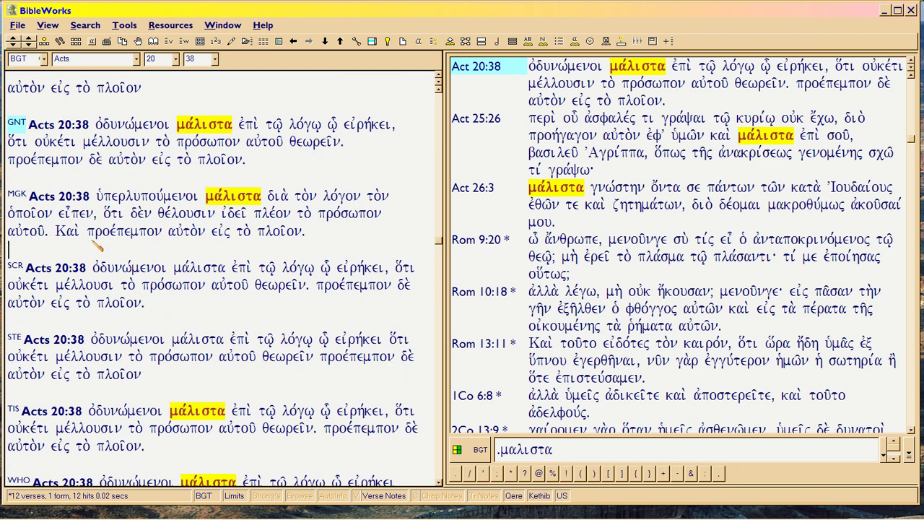
left_click(10, 267)
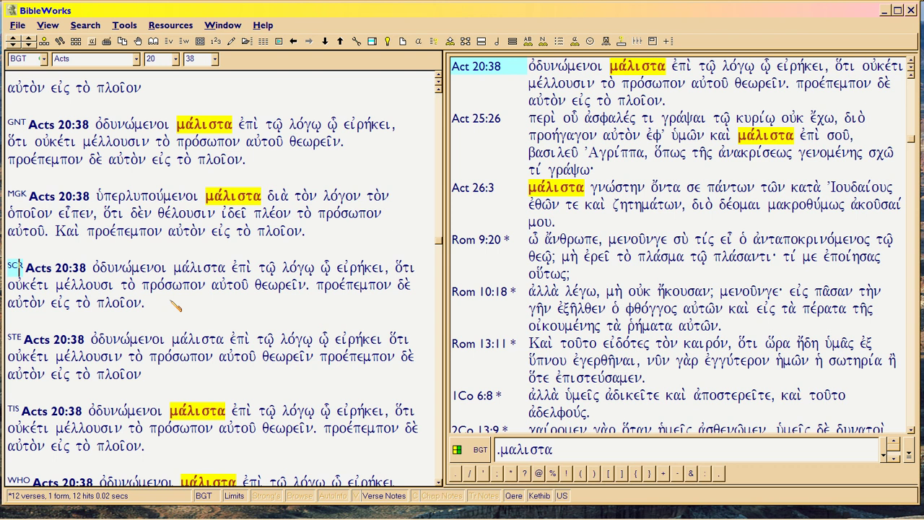
scroll(175, 306, "down", 2)
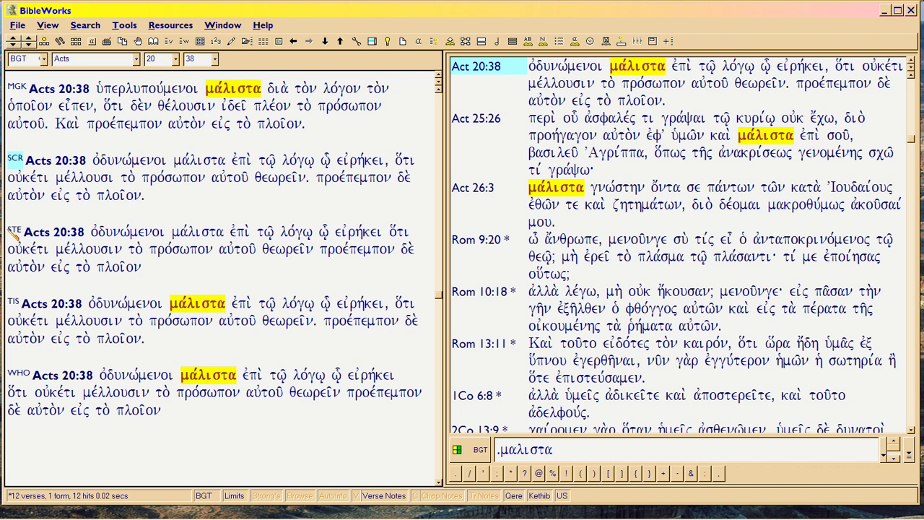
left_click(13, 231)
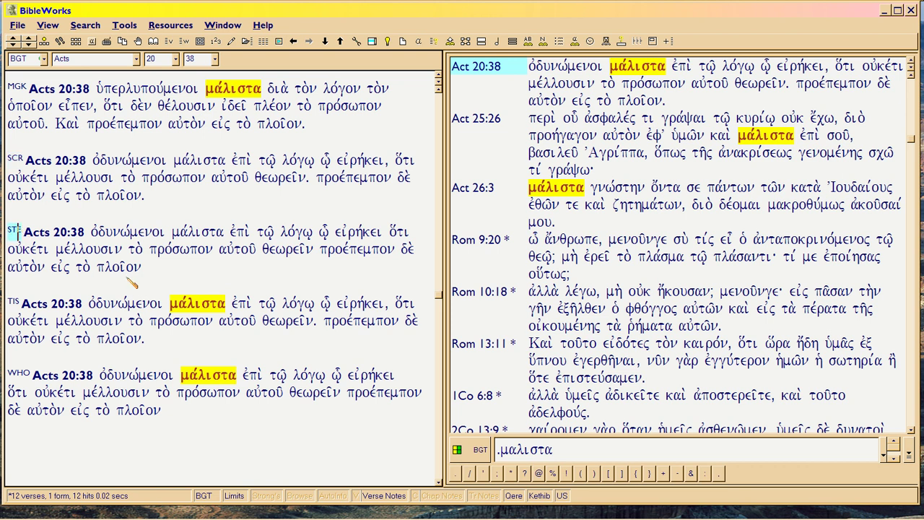
scroll(136, 284, "down", 1)
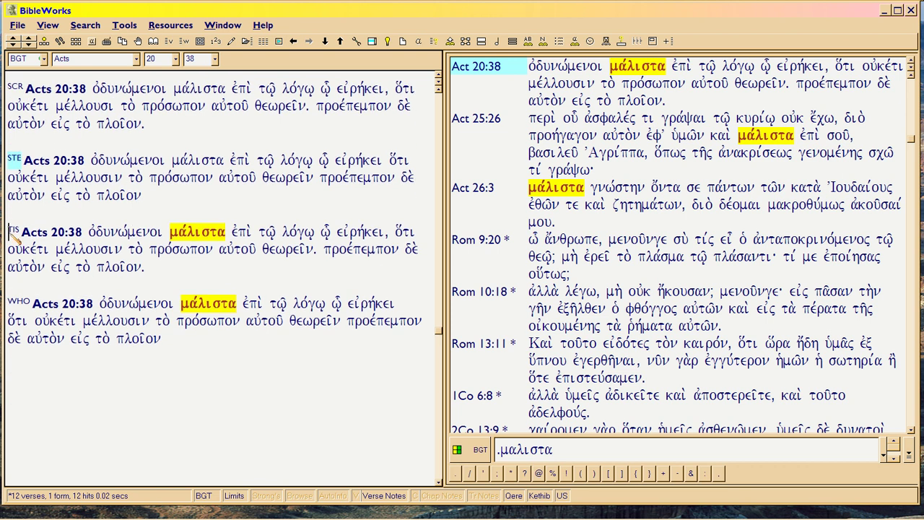
left_click(11, 231)
left_click(13, 303)
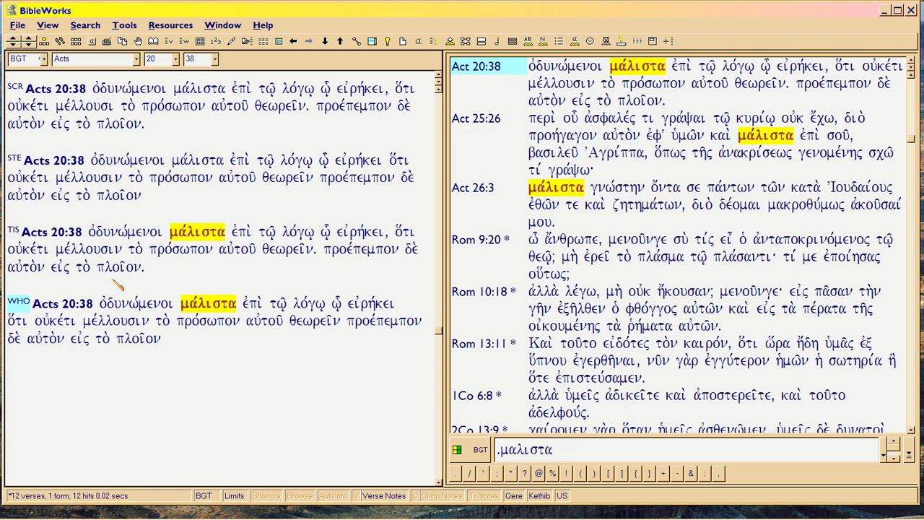
scroll(114, 281, "up", 10)
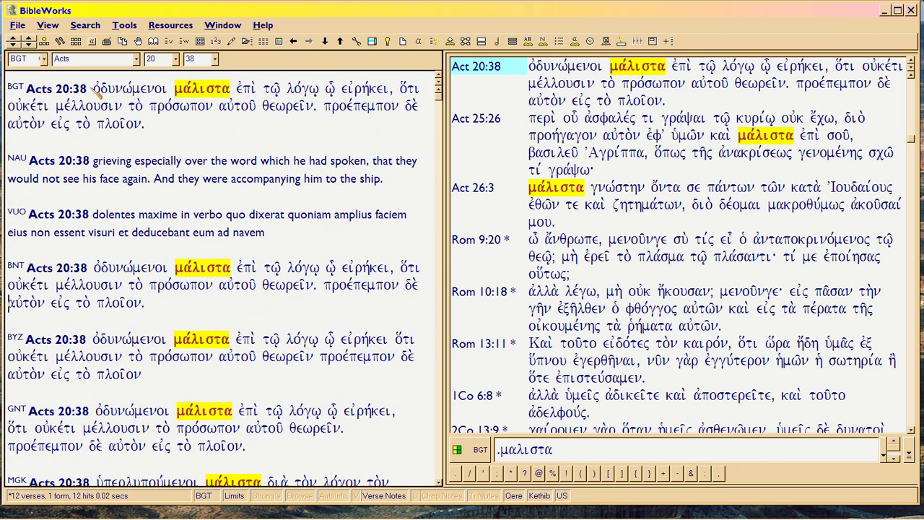
Highlight the whole BGT text of Acts 20:38 from ὀδυνώμενοι to πλοῖον to read the verse, and clear the selection
left_click_drag(94, 88, 144, 121)
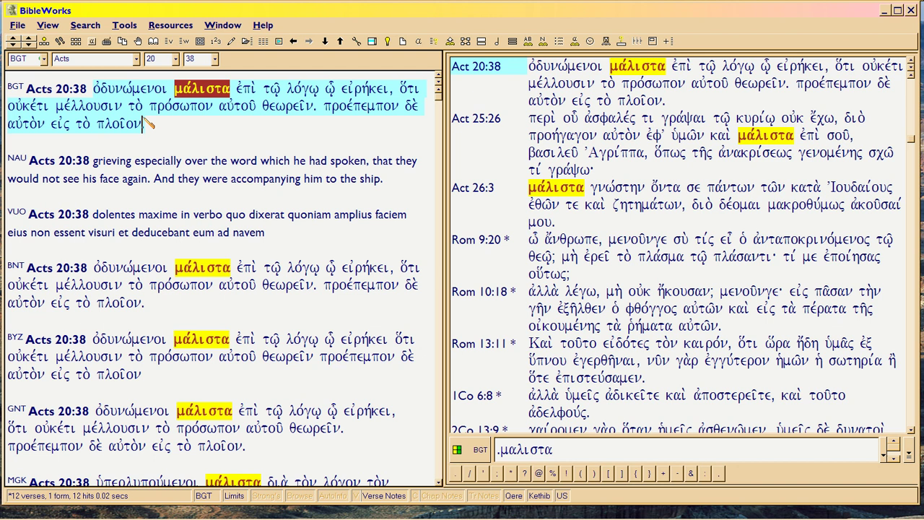
left_click(160, 90)
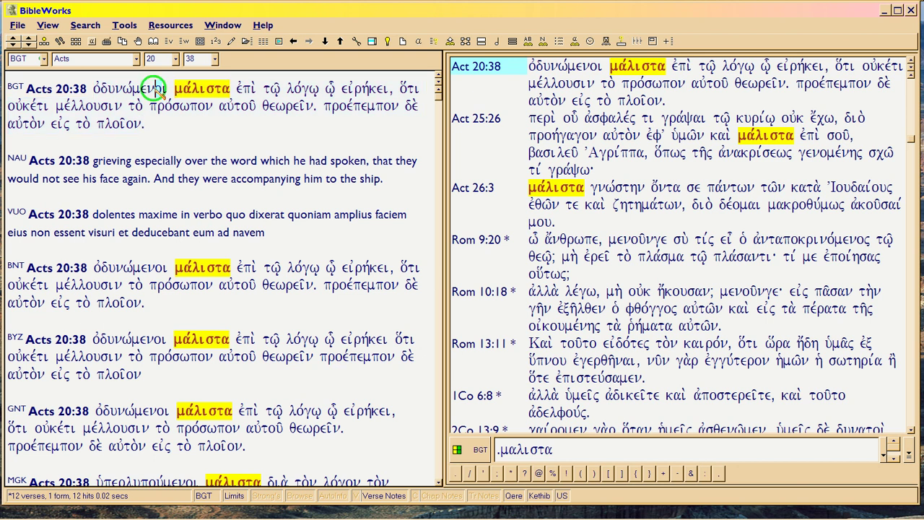
left_click(147, 86)
left_click_drag(94, 88, 144, 126)
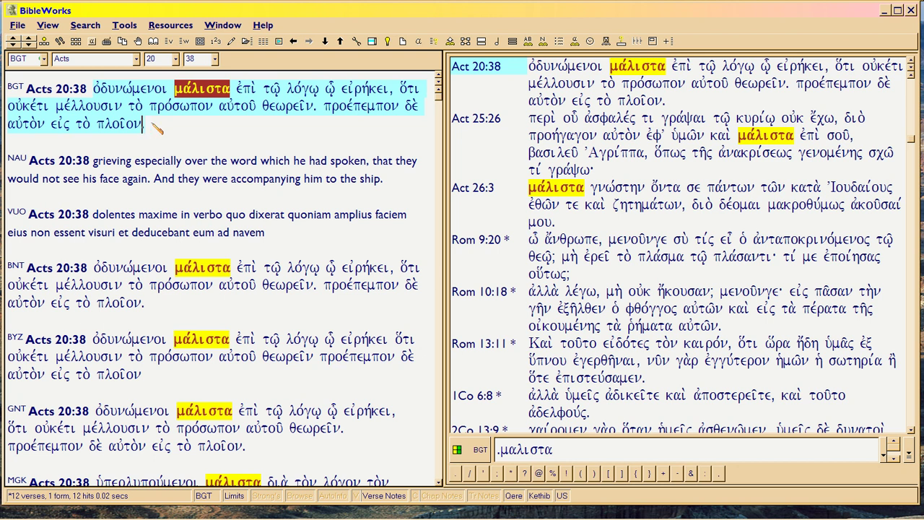
left_click(150, 107)
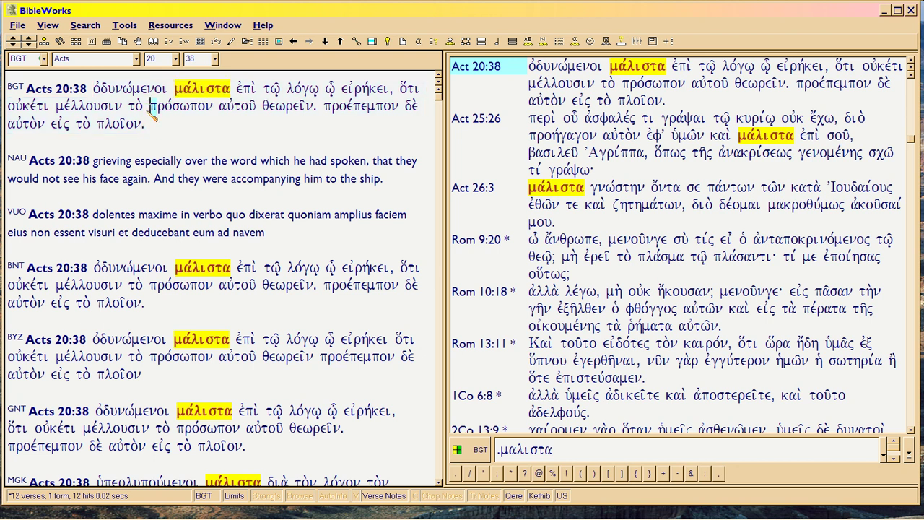
left_click(143, 106)
left_click_drag(94, 88, 143, 127)
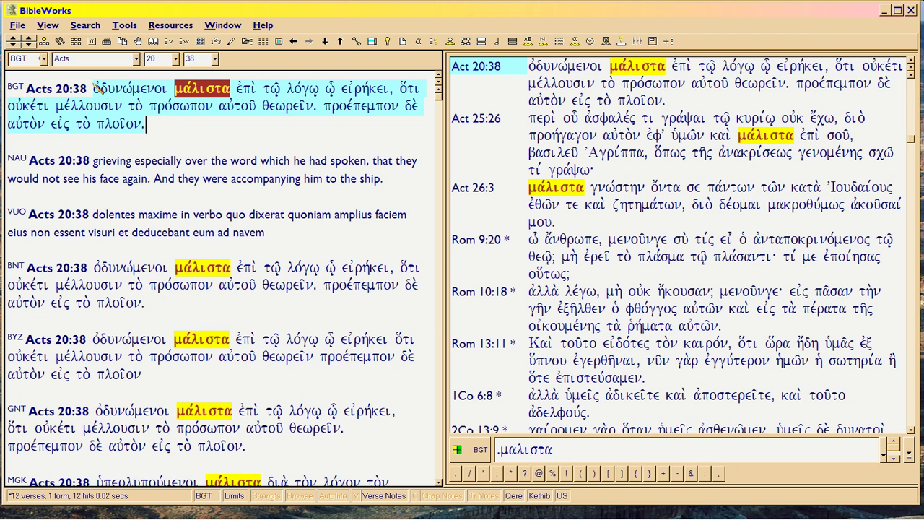
left_click(94, 84)
left_click_drag(101, 86, 143, 126)
left_click(188, 99)
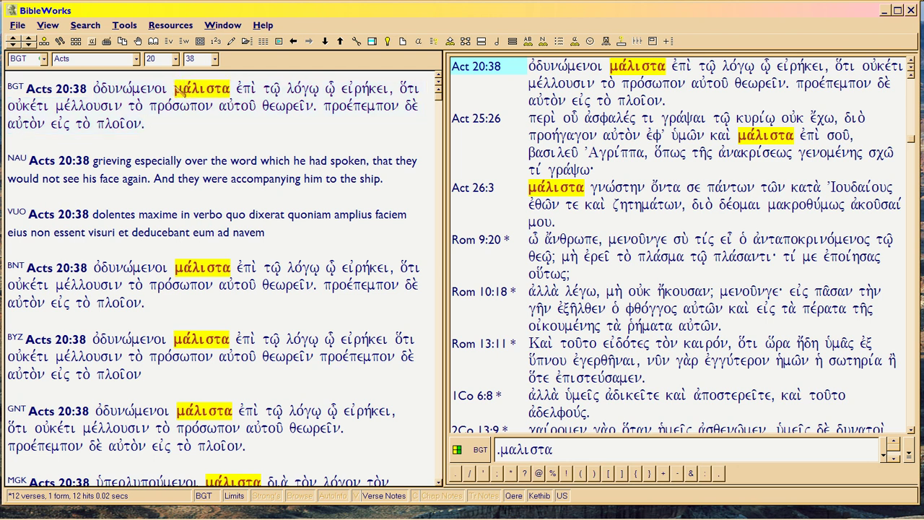
Highlight the word μάλιστα in the BGT text of Acts 20:38 to examine it
left_click_drag(175, 89, 230, 89)
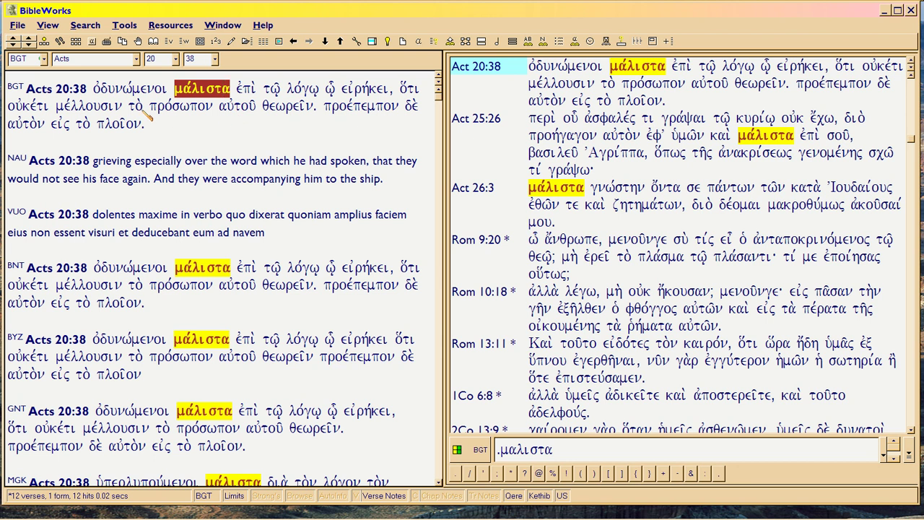
left_click(229, 105)
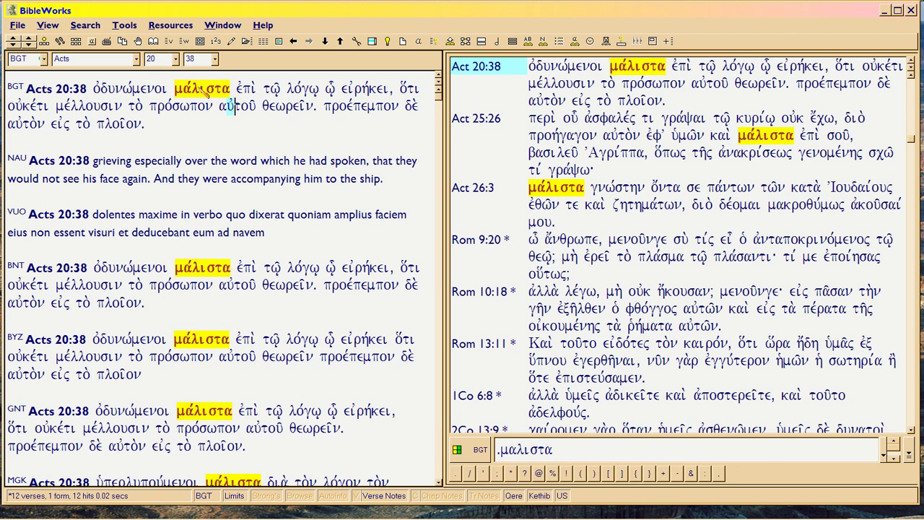
left_click_drag(200, 88, 231, 89)
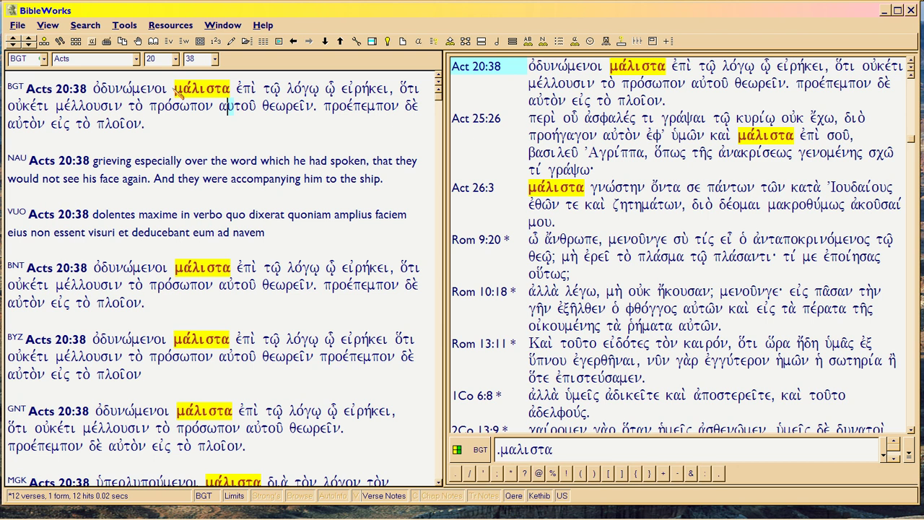
left_click_drag(178, 89, 231, 92)
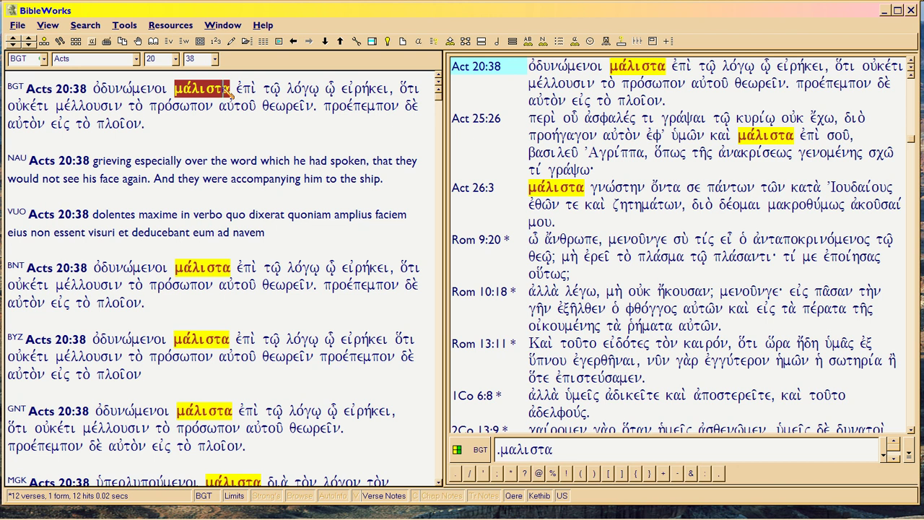
Compare "especially over the word" in the NAU version of Acts 20:38 with μάλιστα ἐπὶ τῷ λόγῳ in BGT by highlighting each phrase
left_click(133, 162)
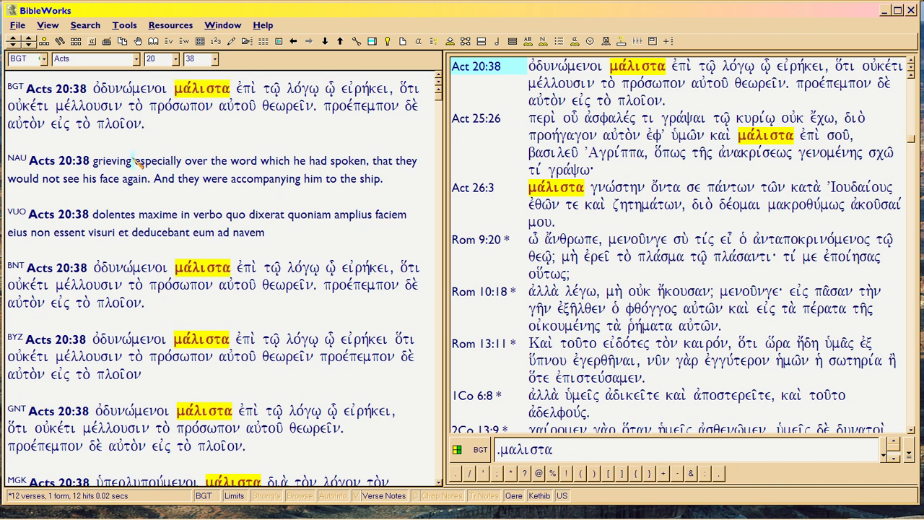
left_click_drag(133, 162, 184, 162)
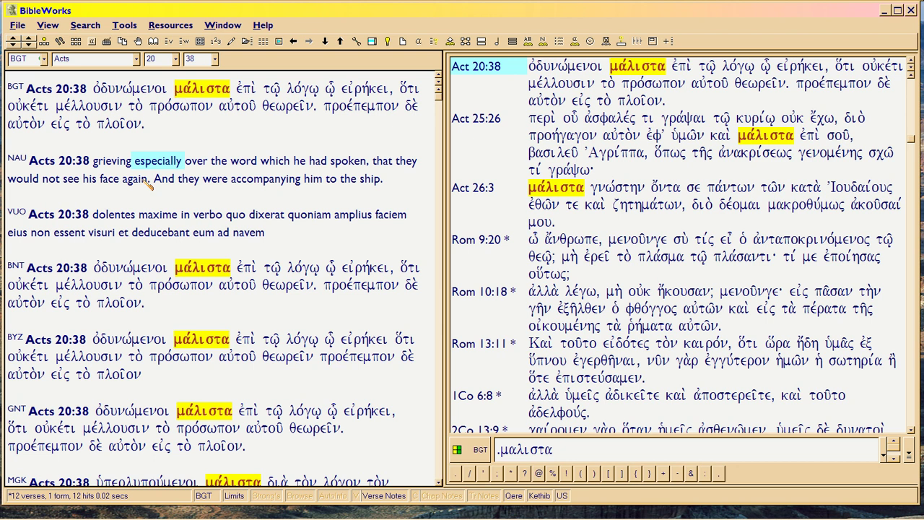
left_click_drag(134, 160, 248, 163)
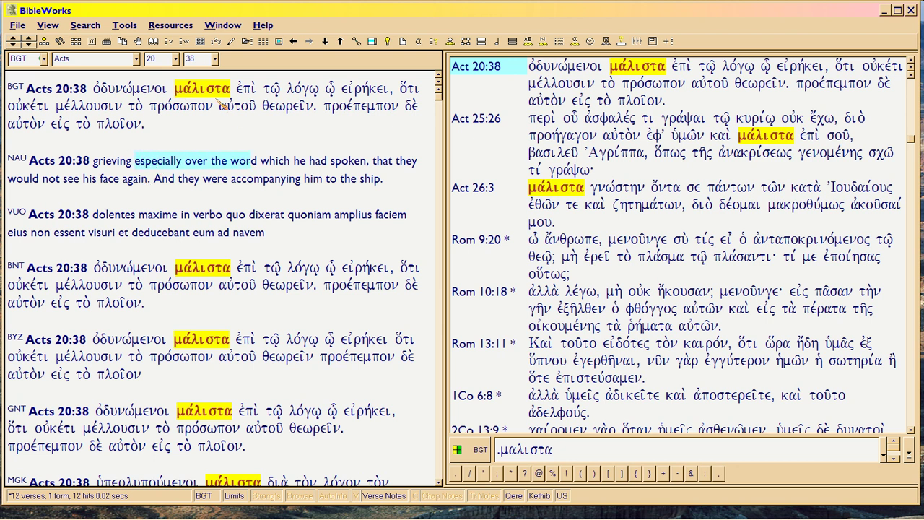
left_click_drag(176, 89, 320, 89)
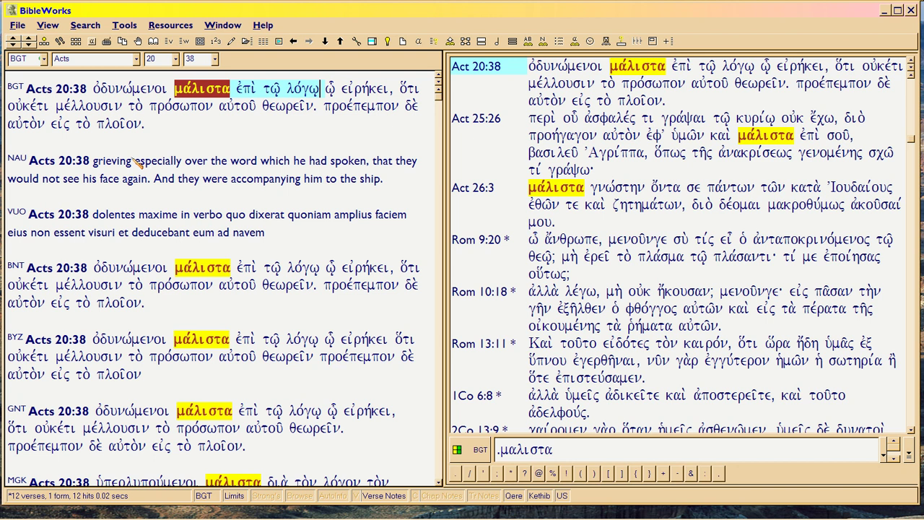
left_click_drag(134, 160, 259, 157)
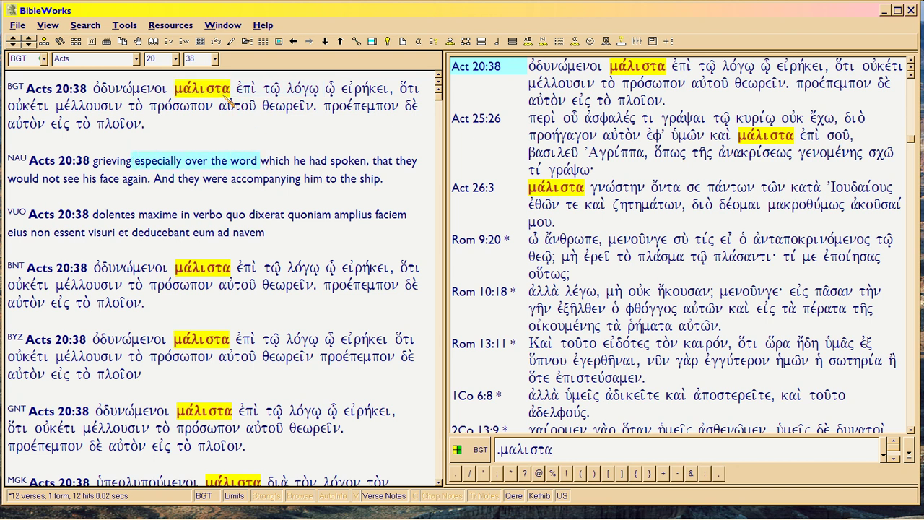
left_click_drag(176, 89, 323, 99)
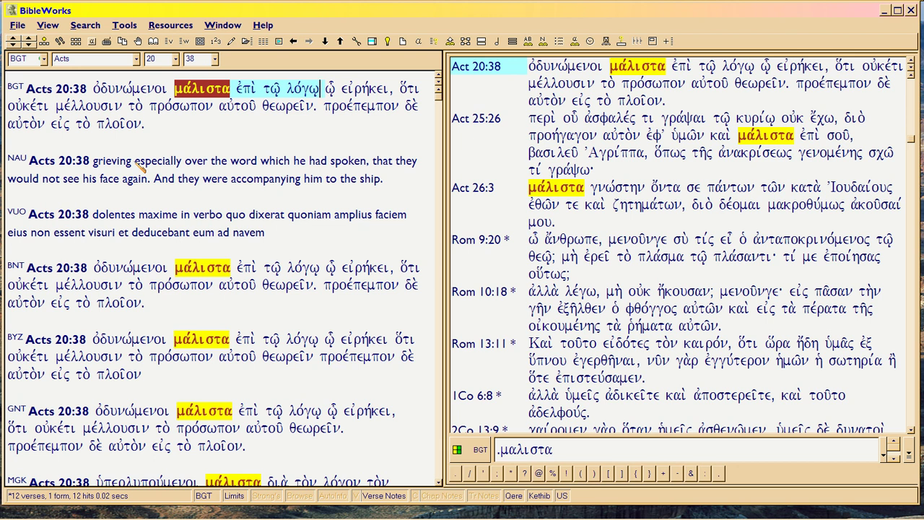
left_click_drag(136, 162, 259, 163)
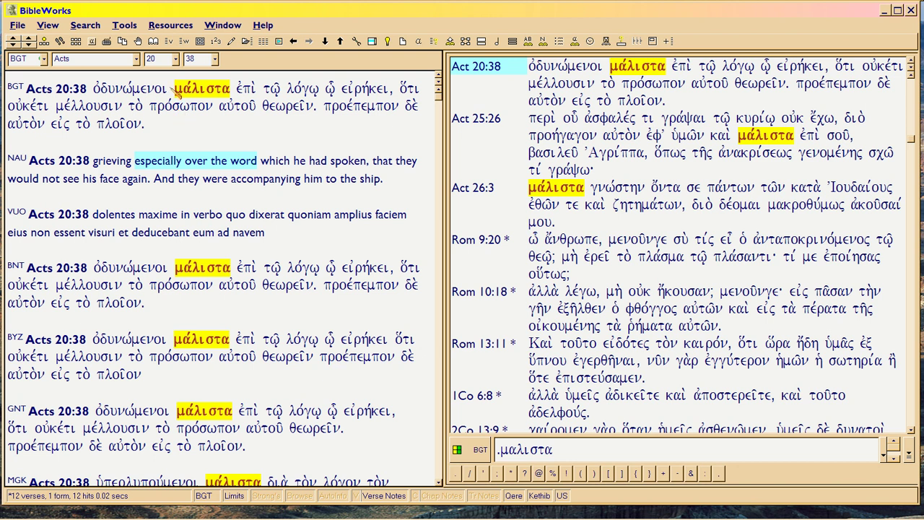
Highlight μάλιστα in BGT, and examine "especially" and "grieving especially" in the NAU version of Acts 20:38
left_click_drag(176, 91, 230, 107)
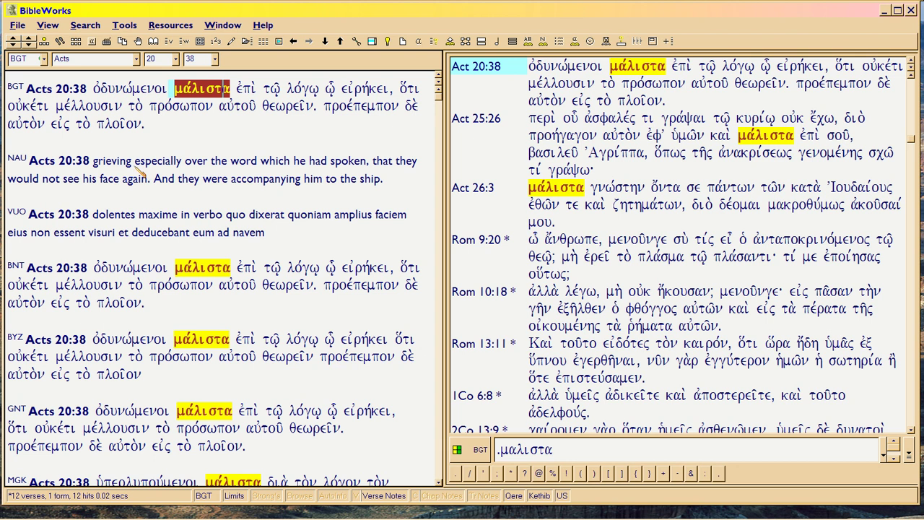
left_click_drag(134, 161, 181, 163)
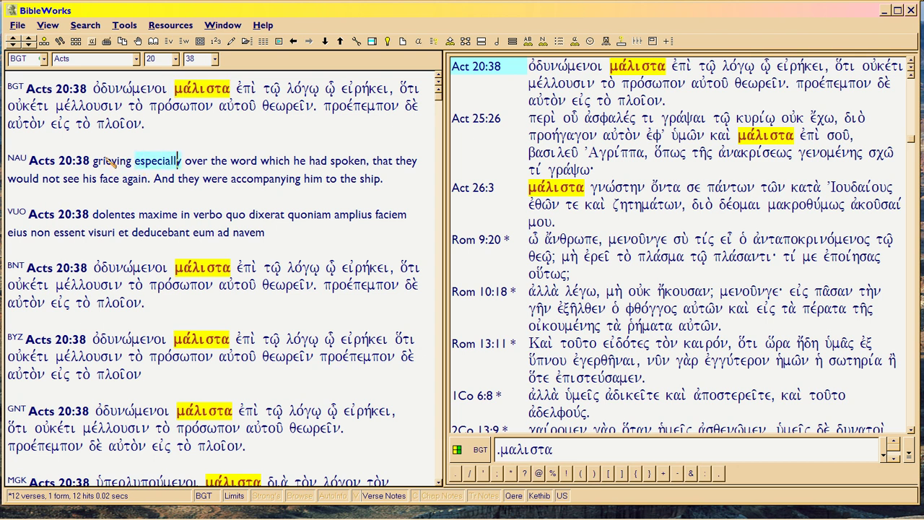
left_click_drag(93, 161, 180, 166)
left_click(133, 158)
Examine μάλιστα in the BGT text of Acts 20:38 again, and highlight its NAU rendering "especially"
left_click_drag(200, 90, 232, 101)
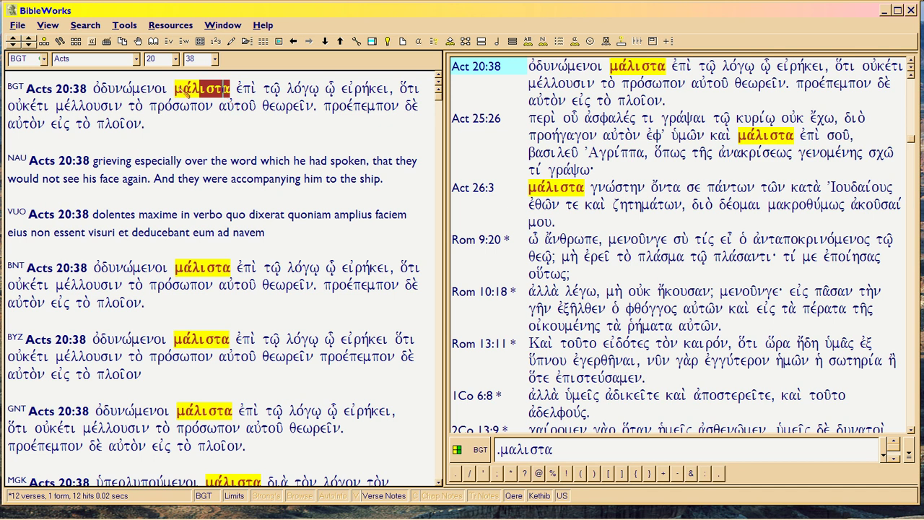
left_click_drag(173, 90, 234, 90)
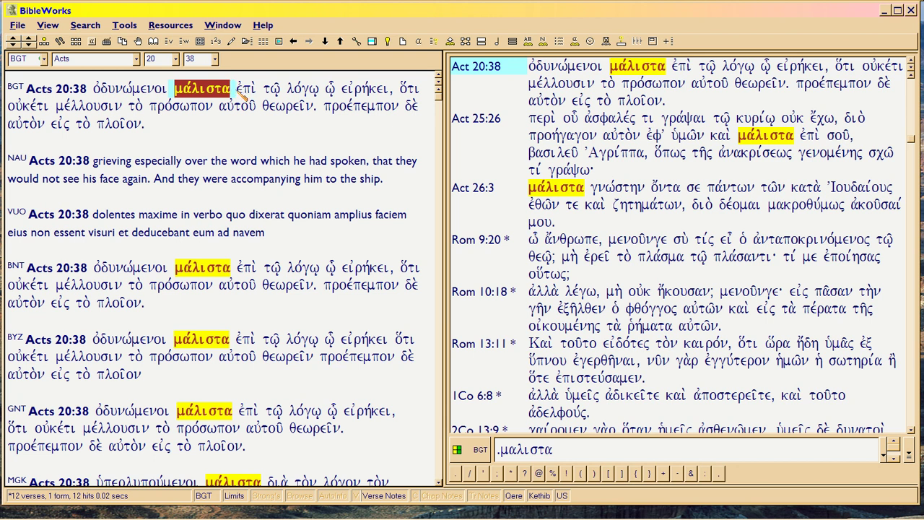
left_click(168, 90)
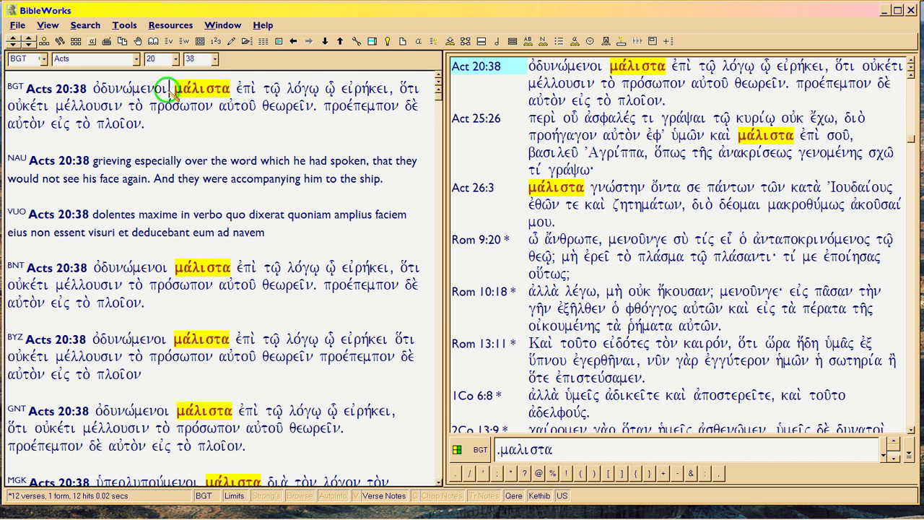
left_click_drag(168, 90, 238, 92)
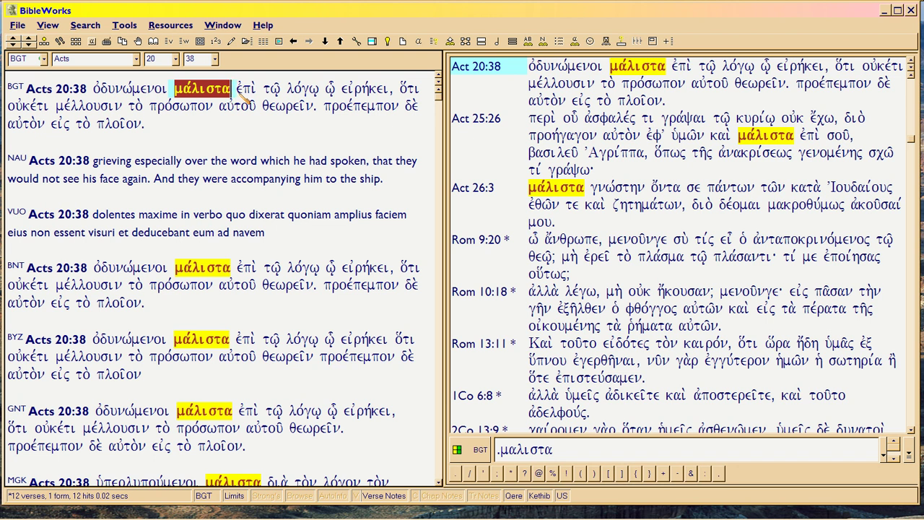
left_click(238, 93)
left_click_drag(177, 93, 231, 95)
left_click_drag(135, 161, 184, 162)
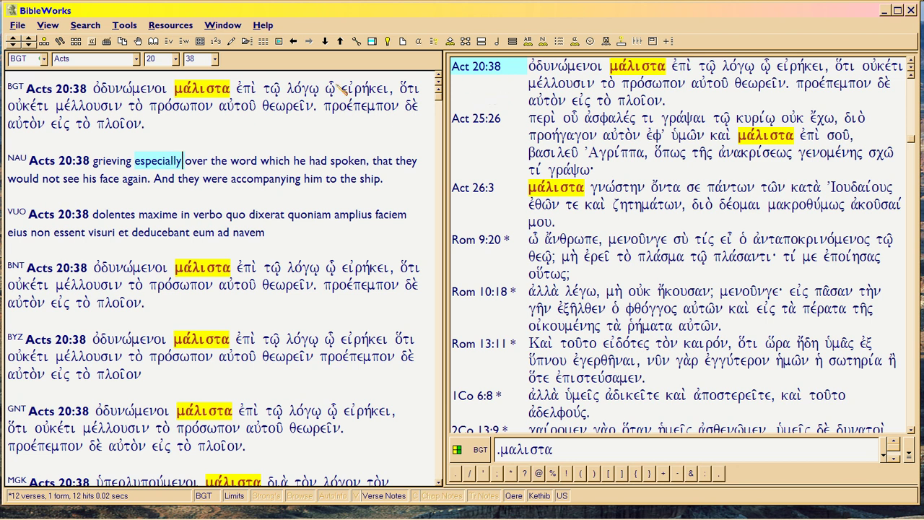
Open the result Acts 25:26 and highlight "especially" and "brought" in its NAU version
left_click(480, 68)
left_click(477, 121)
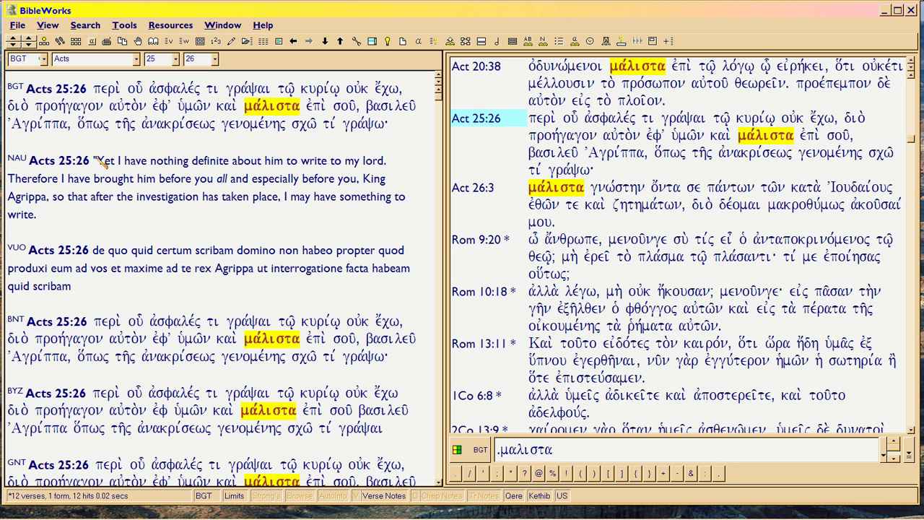
left_click(253, 179)
left_click_drag(253, 179, 303, 184)
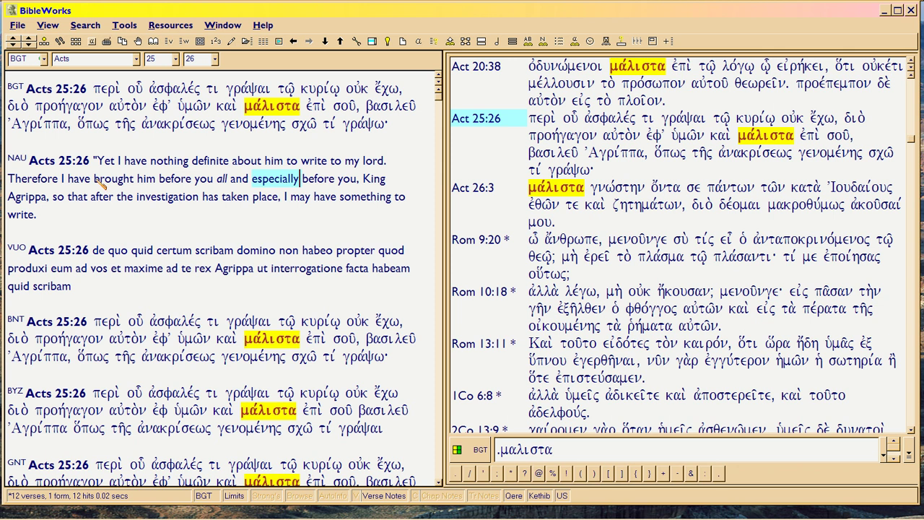
left_click_drag(94, 181, 133, 182)
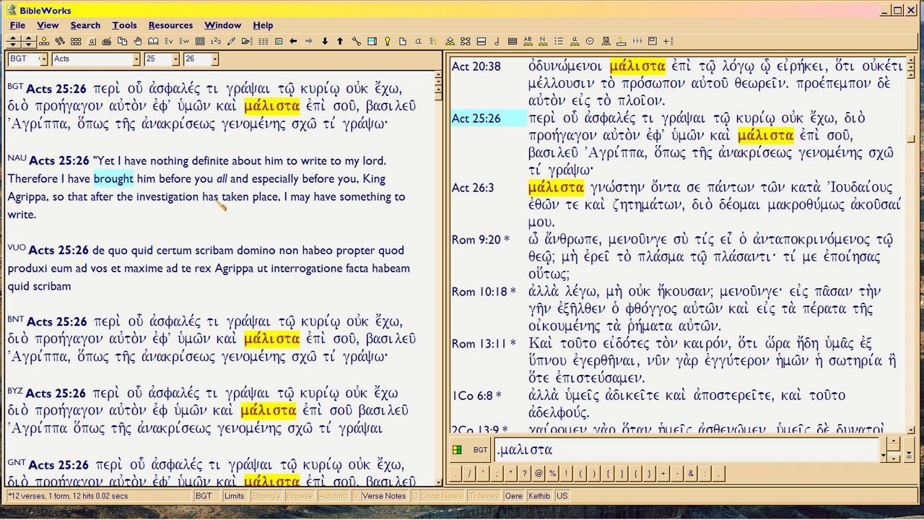
Highlight μάλιστα in the BGT text of Acts 25:26, and "especially" in the NAU version of the result Acts 26:3
left_click_drag(243, 106, 301, 107)
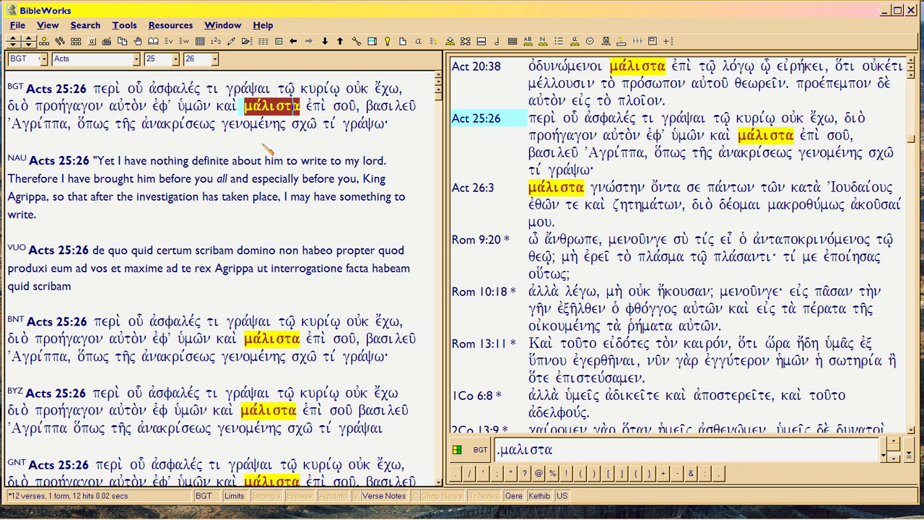
left_click(488, 189)
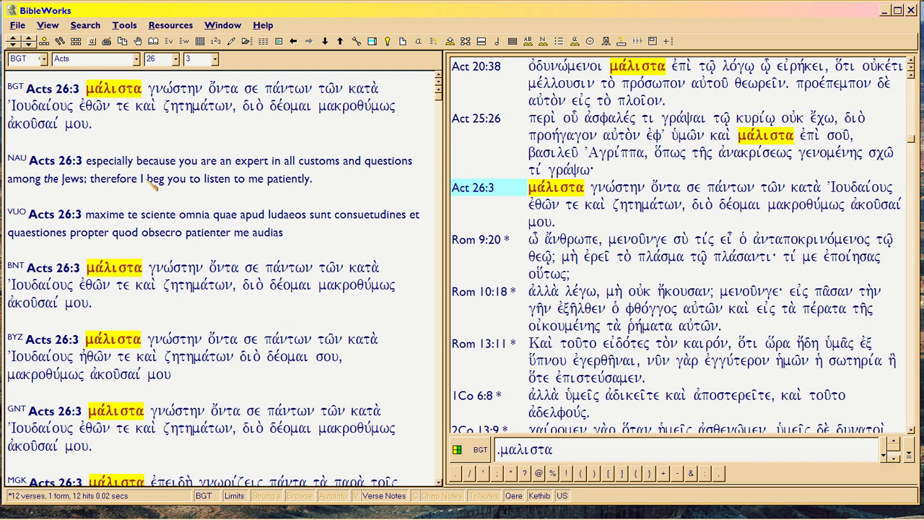
left_click(86, 161)
left_click_drag(86, 160, 135, 162)
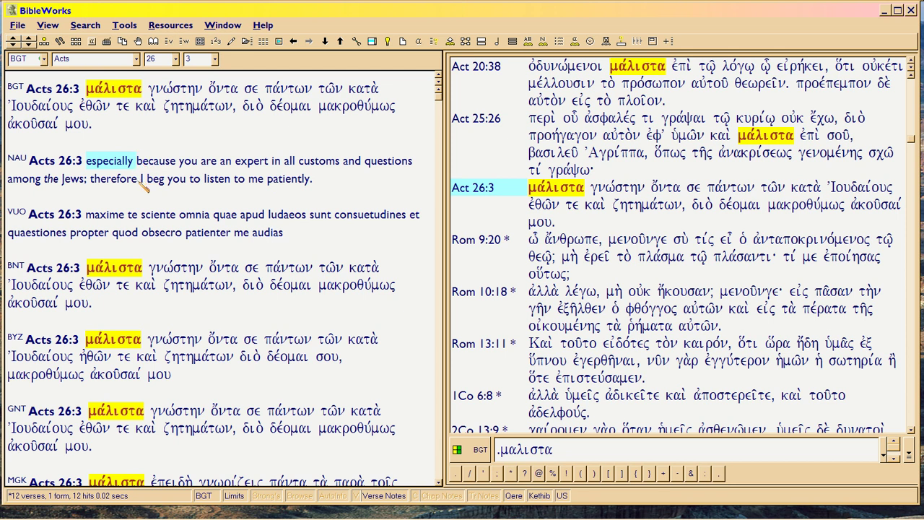
Compare "I beg you to listen to me patiently" in the NAU version of Acts 26:3 with μακροθύμως in BGT by highlighting both
left_click(143, 178)
left_click_drag(147, 181, 316, 183)
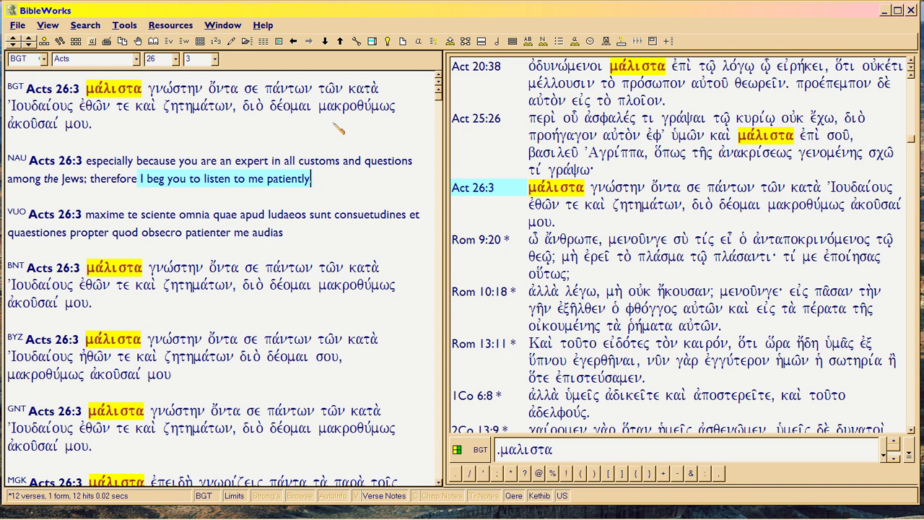
left_click_drag(320, 107, 394, 107)
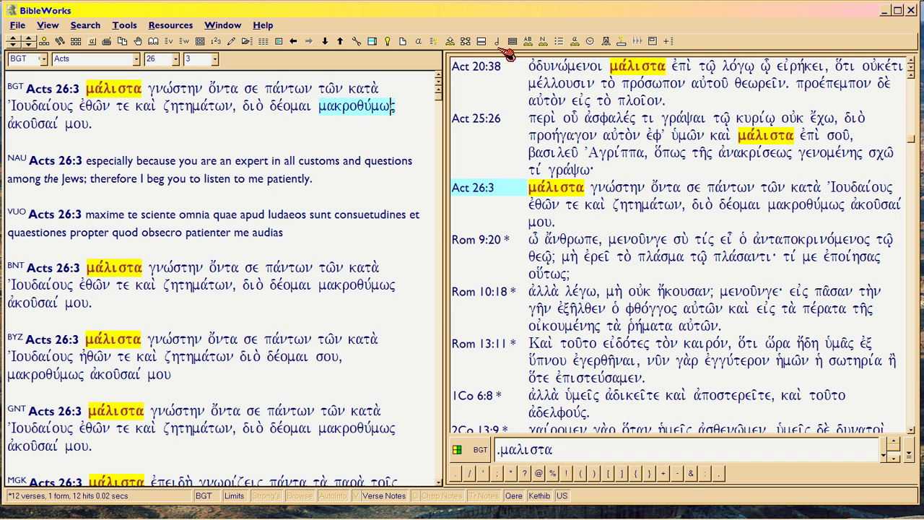
Show the automatic word information below the verse text and enlarge its area to read the entry for μακροθύμως
left_click(483, 43)
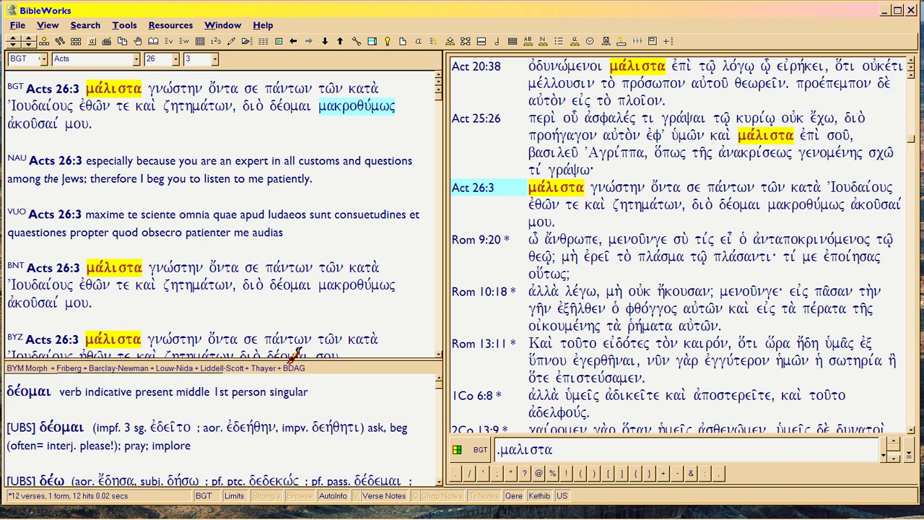
left_click_drag(296, 366, 285, 244)
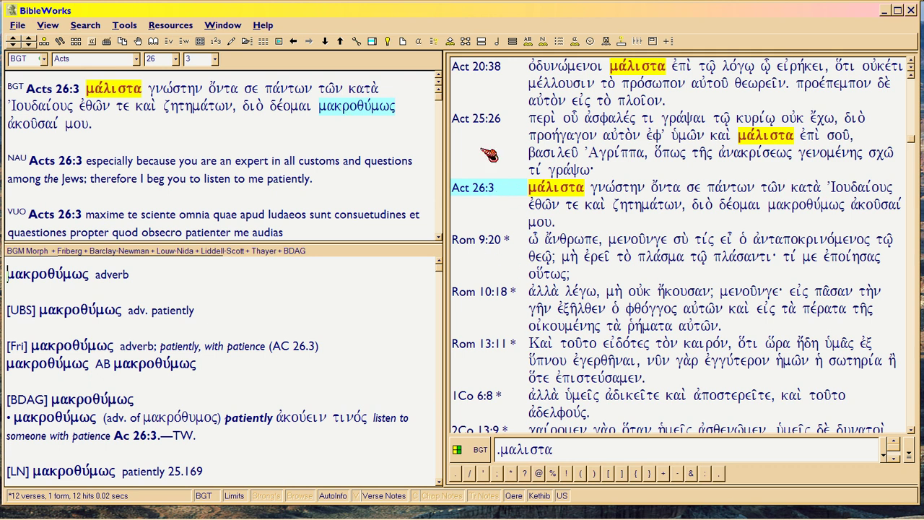
Review the results Acts 20:38, Acts 25:26 and Acts 26:3 again, ending on Acts 26:3
left_click(484, 69)
left_click(489, 116)
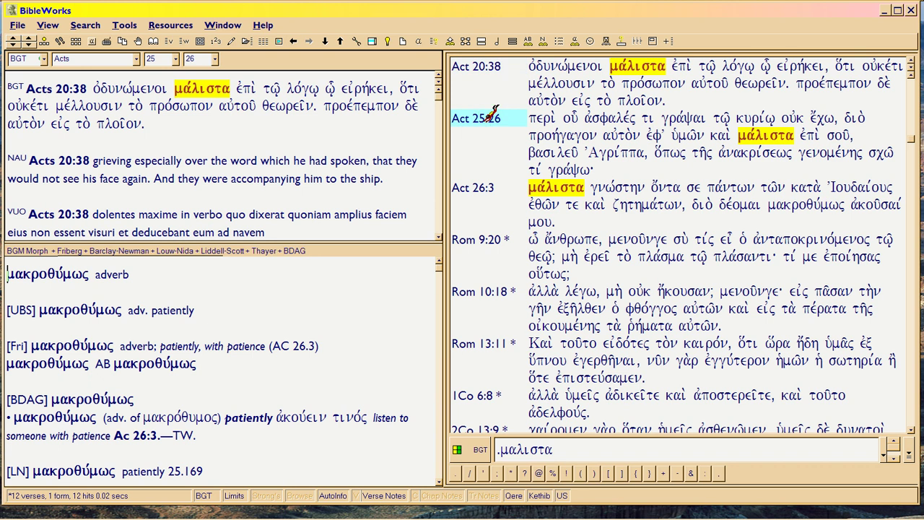
left_click(480, 190)
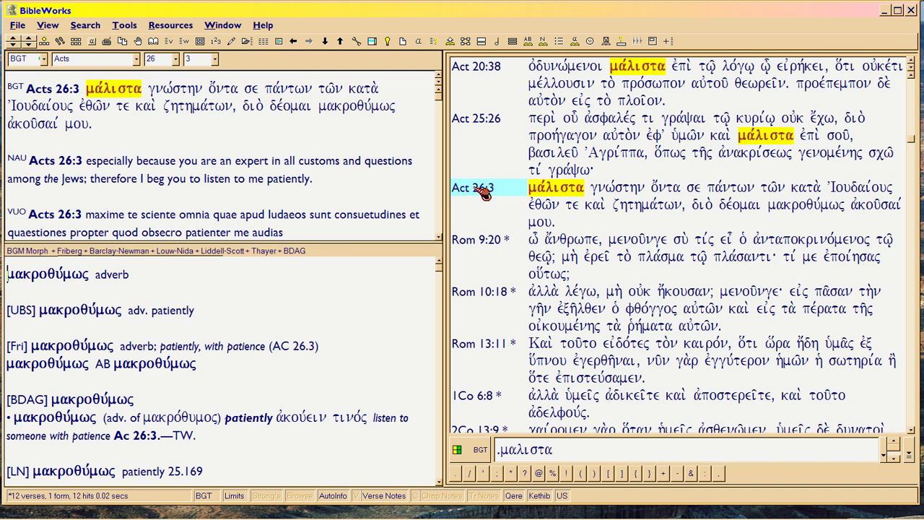
left_click(482, 69)
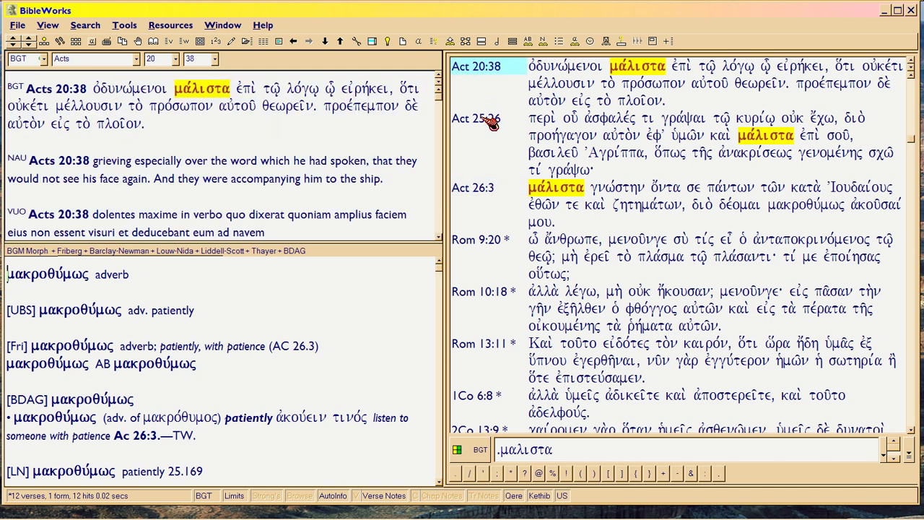
left_click(488, 121)
left_click(504, 198)
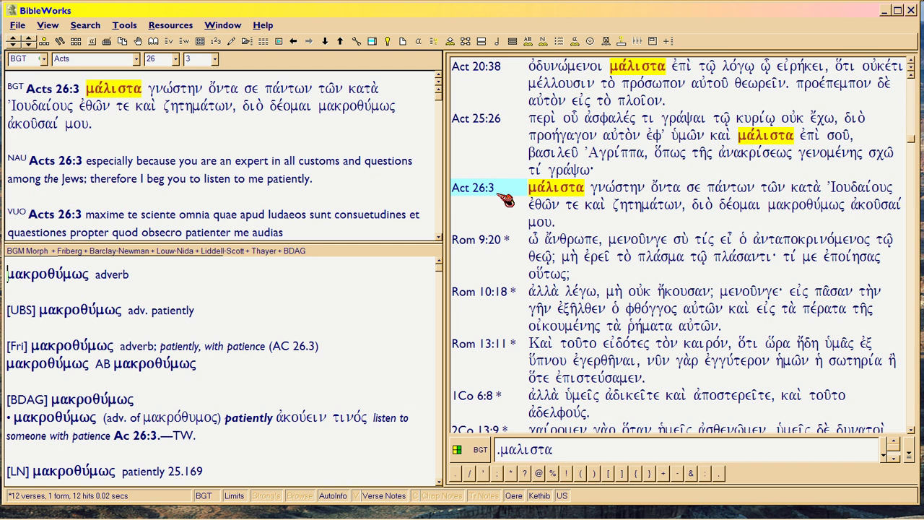
Open the starred results Acts 7:52 and Acts 19:27 to examine their verse text
scroll(505, 199, "up", 6)
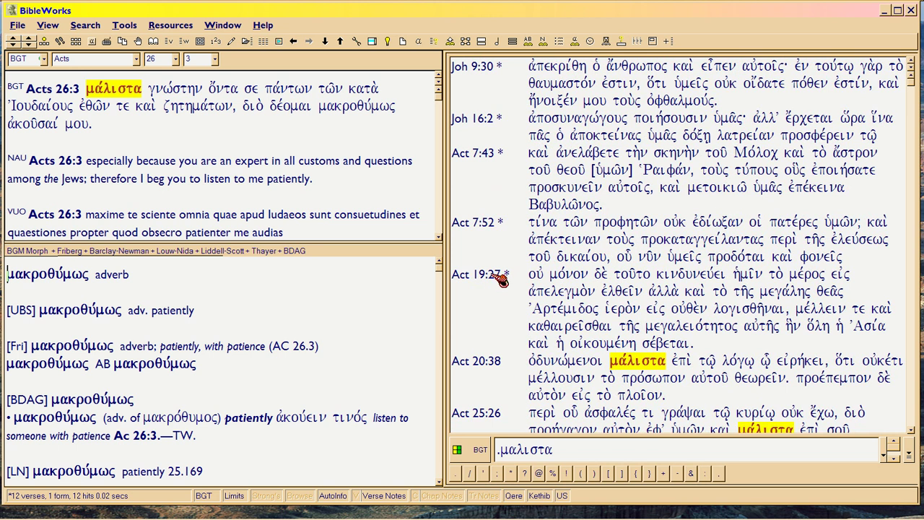
left_click(495, 229)
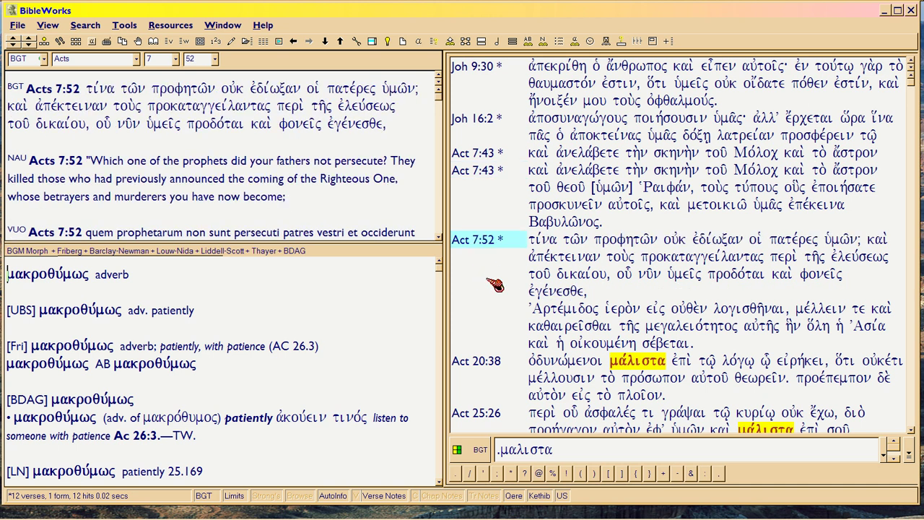
scroll(495, 285, "down", 5)
scroll(495, 285, "up", 3)
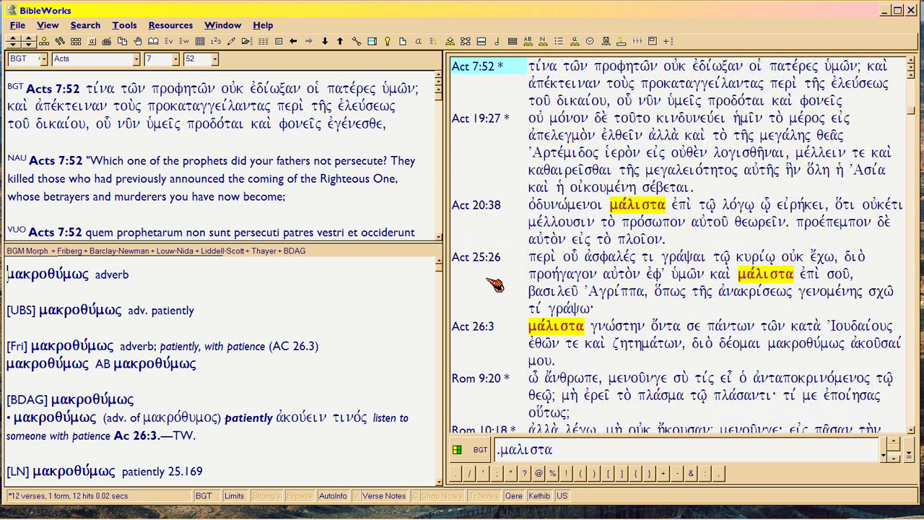
scroll(495, 285, "up", 2)
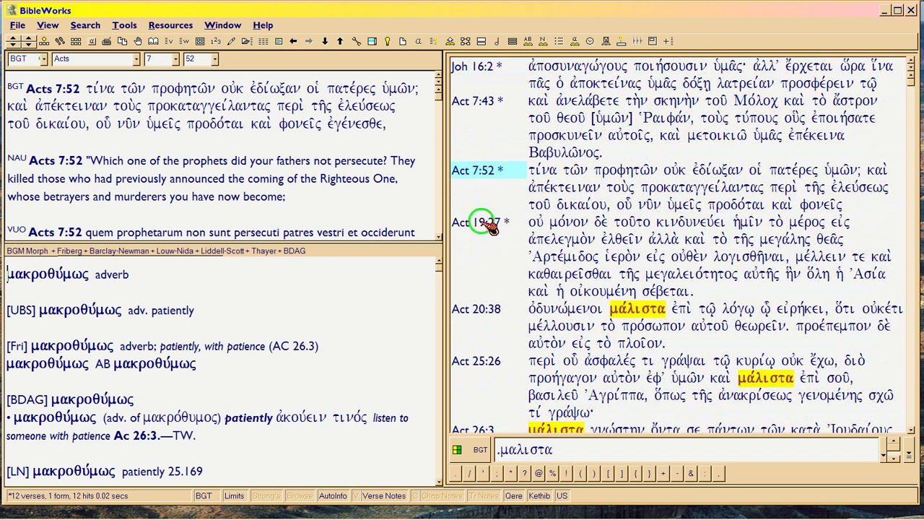
left_click(490, 228)
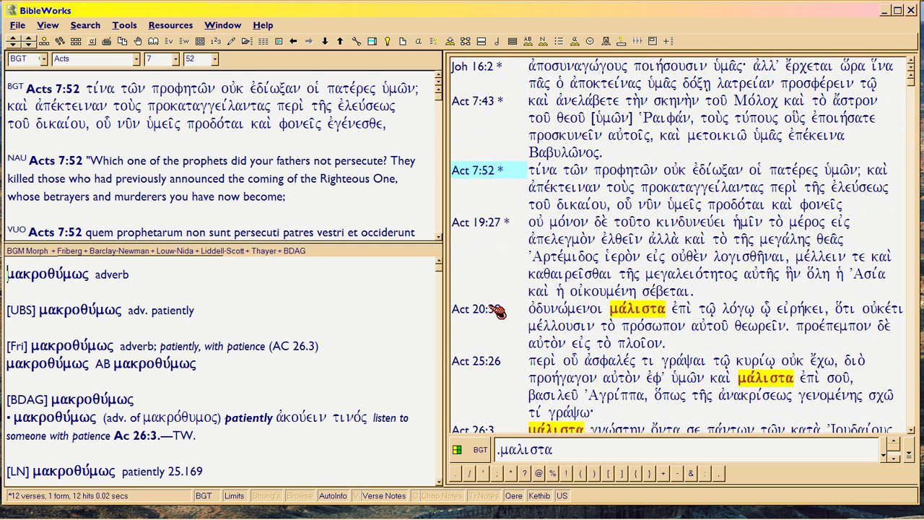
Examine the list of search results from John 9:30 to 1 John 4:3 for the verses containing μάλιστα
scroll(501, 318, "down", 15)
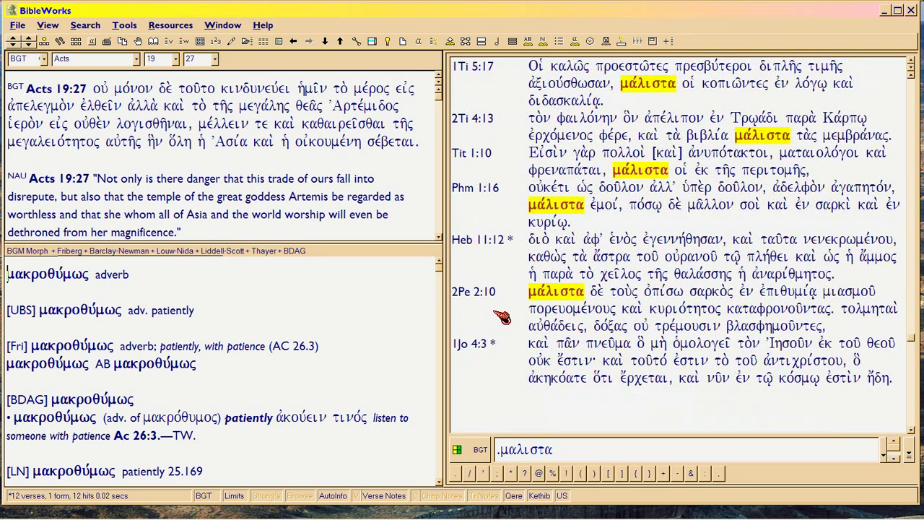
scroll(502, 317, "up", 12)
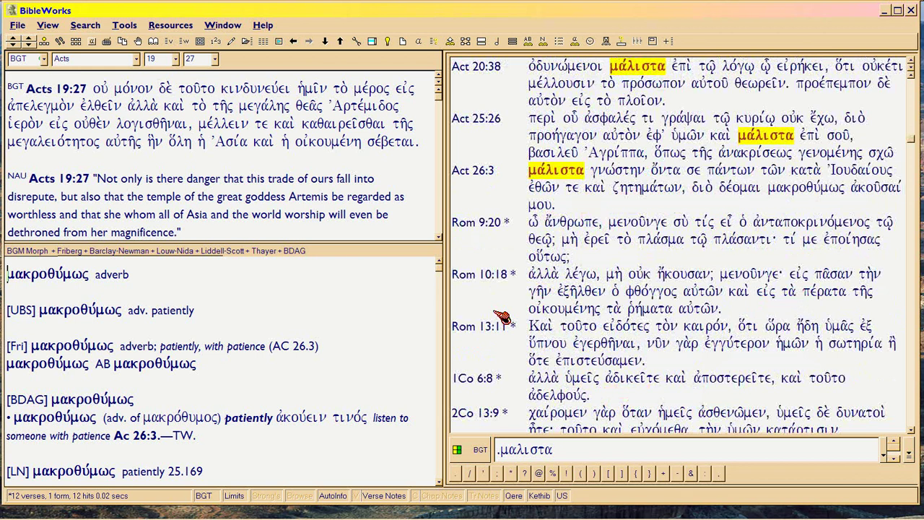
scroll(502, 318, "up", 4)
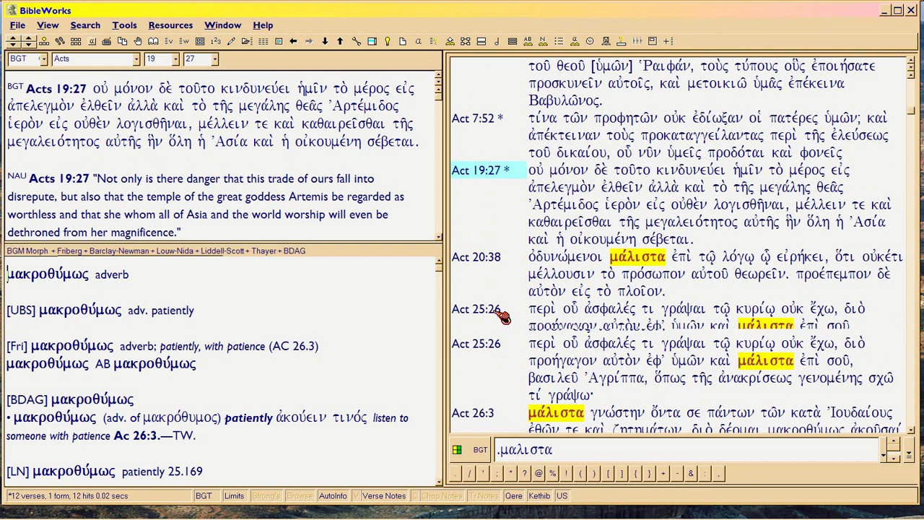
scroll(502, 316, "down", 4)
scroll(501, 316, "up", 2)
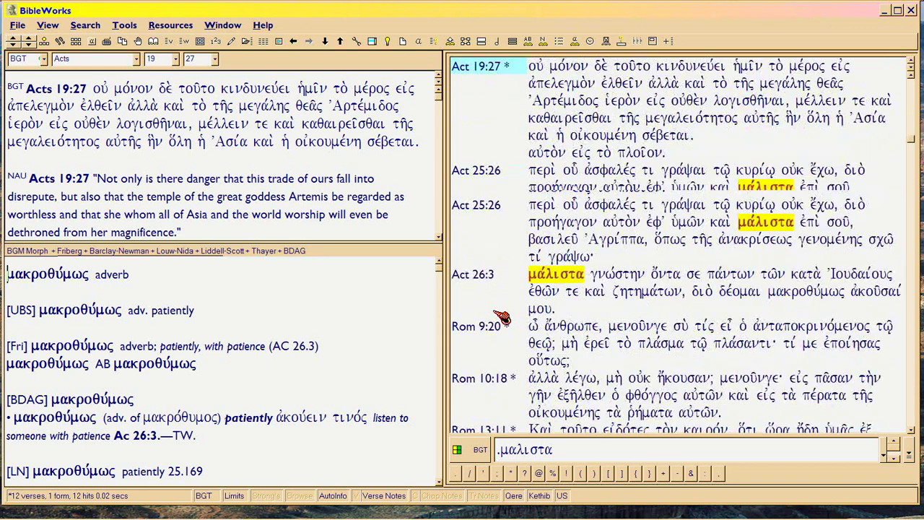
scroll(502, 316, "down", 5)
scroll(502, 316, "up", 8)
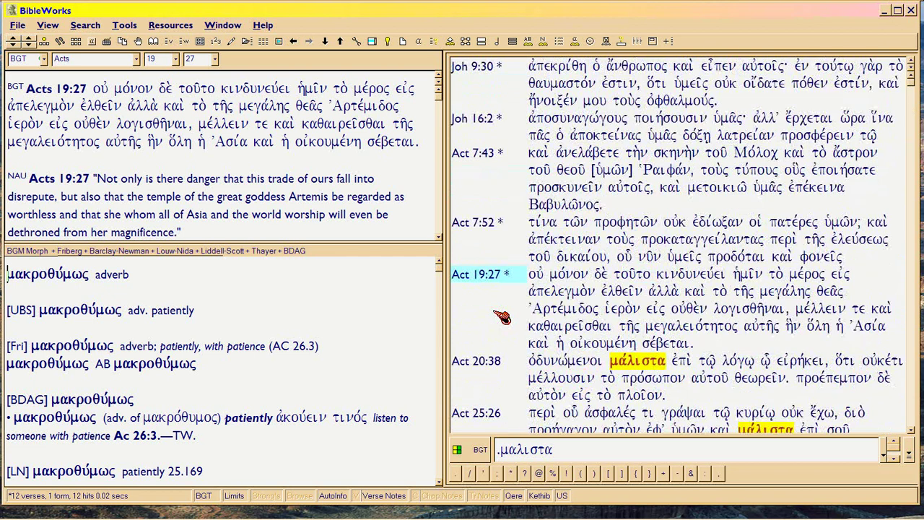
scroll(501, 316, "down", 7)
scroll(502, 316, "up", 6)
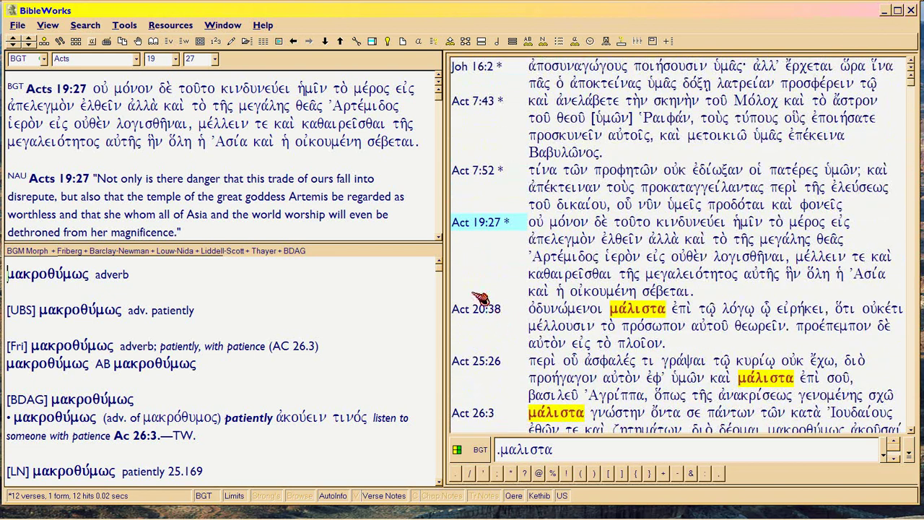
Widen the search results area, and highlight "especially" in the NAU version of the result Acts 20:38
left_click_drag(443, 197, 339, 194)
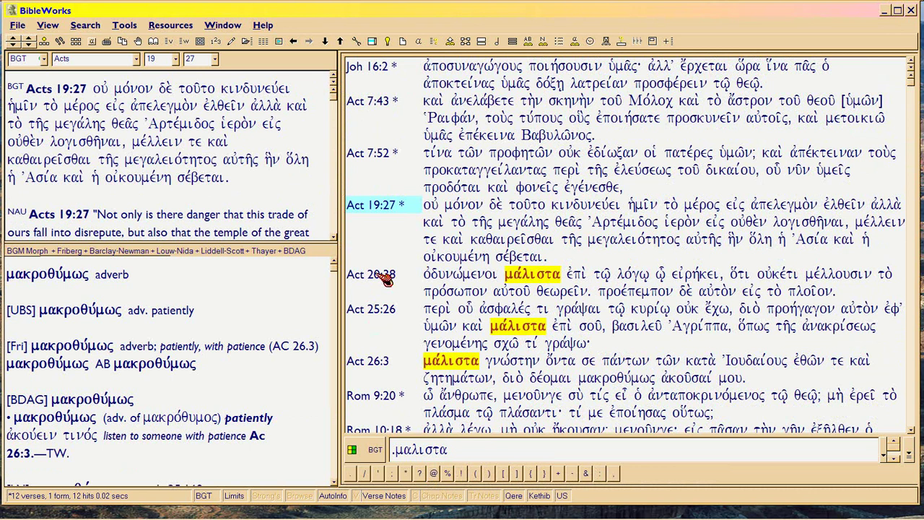
left_click(381, 278)
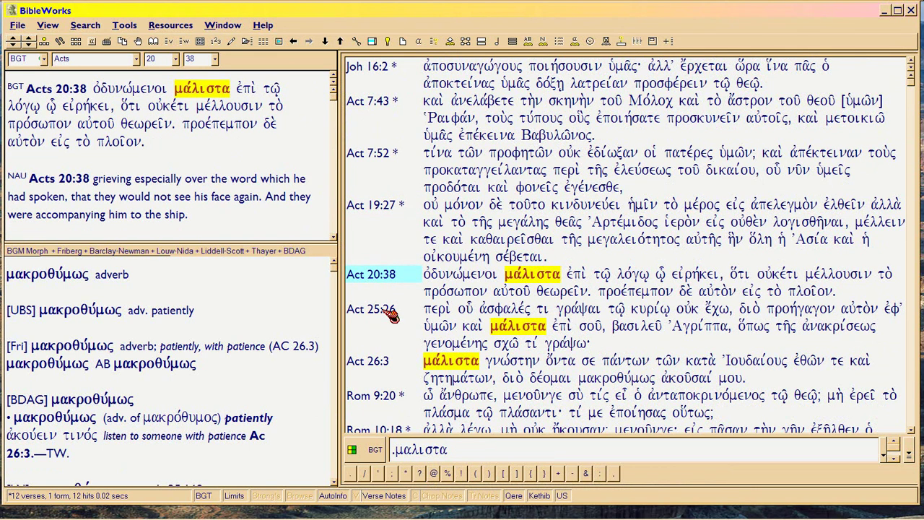
scroll(390, 314, "down", 4)
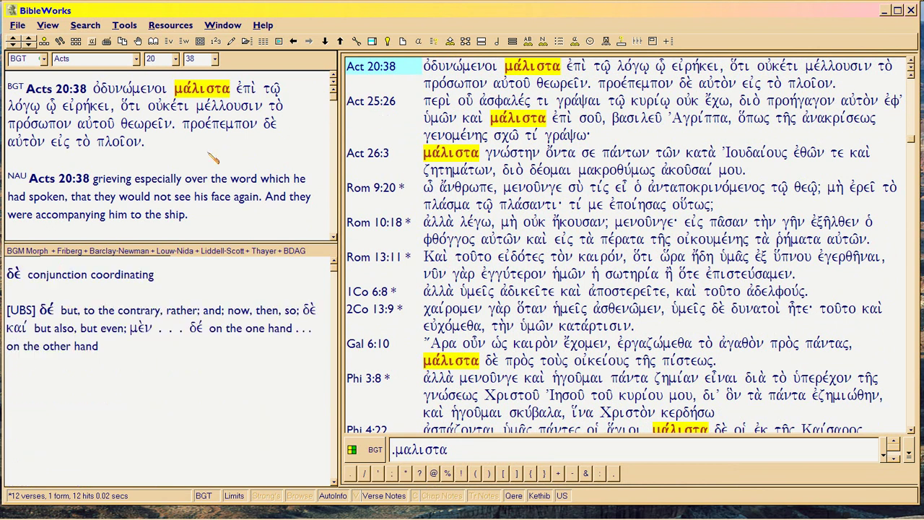
mouse_move(150, 182)
left_click_drag(154, 181, 184, 180)
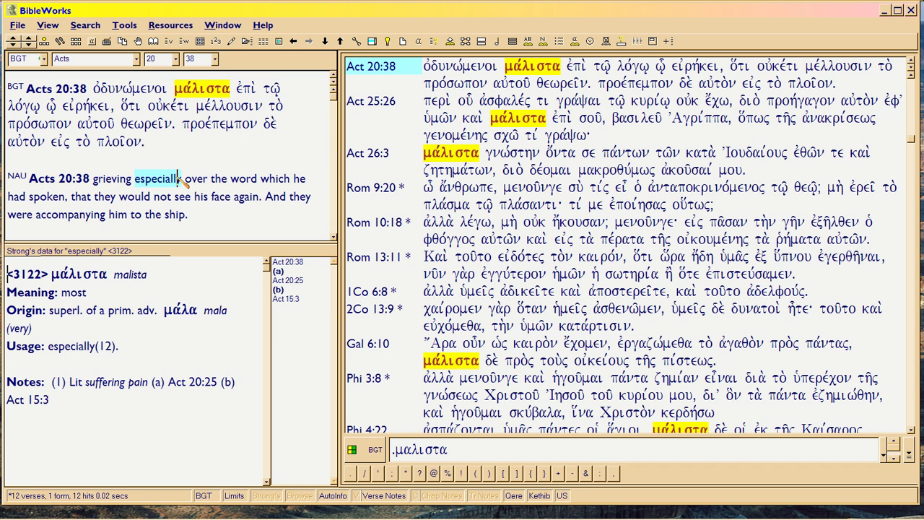
Open the results Acts 25:26 and Acts 26:3, and examine the Strong's data for "especially" and "therefore" in the NAU version of Acts 26:3
left_click(385, 103)
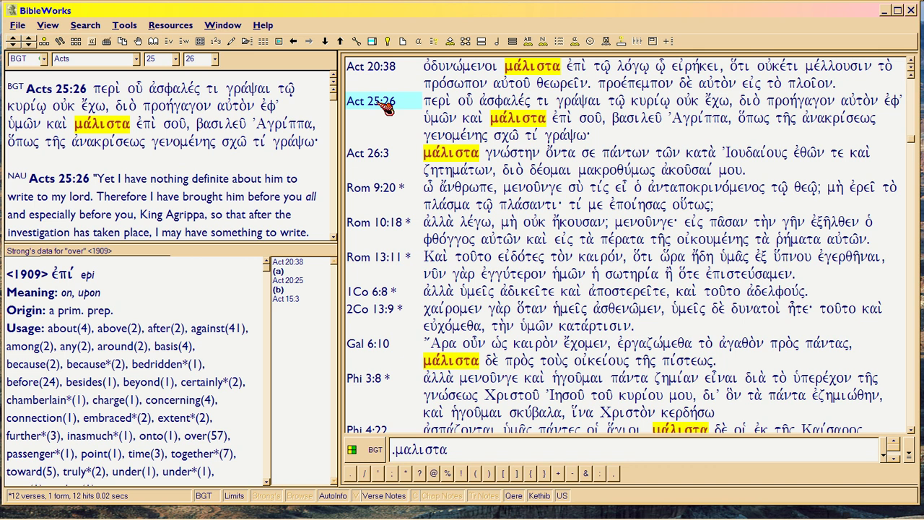
left_click(373, 158)
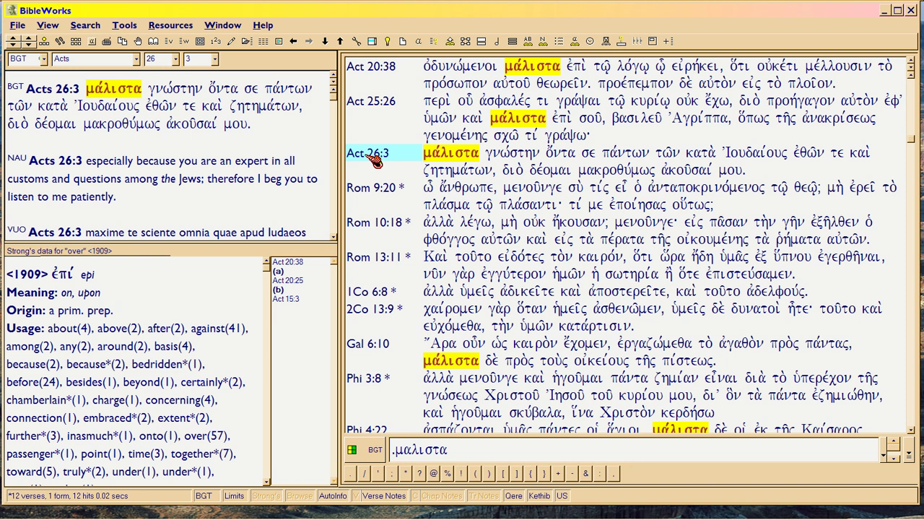
mouse_move(137, 163)
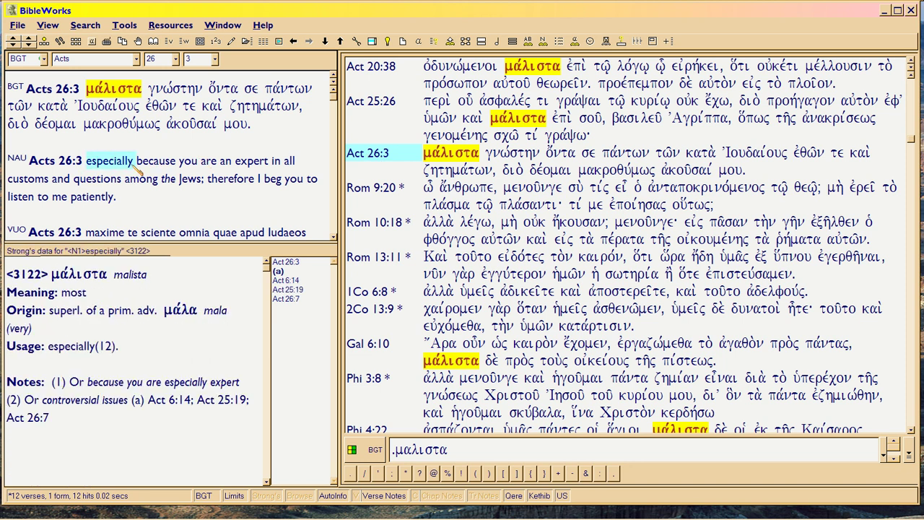
mouse_move(247, 179)
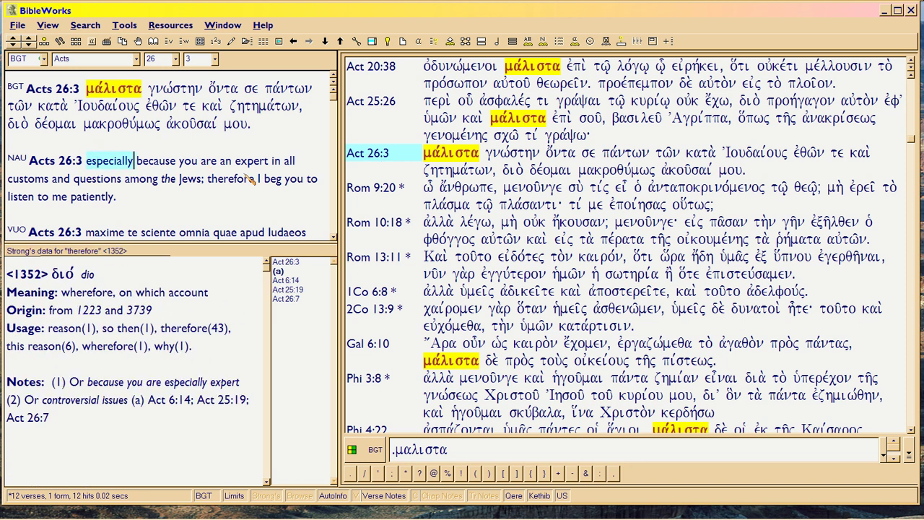
Open the result Romans 9:20 and examine the neighbouring results from Acts 19:27 to 1 Timothy 5:8
left_click(382, 189)
scroll(406, 219, "down", 1)
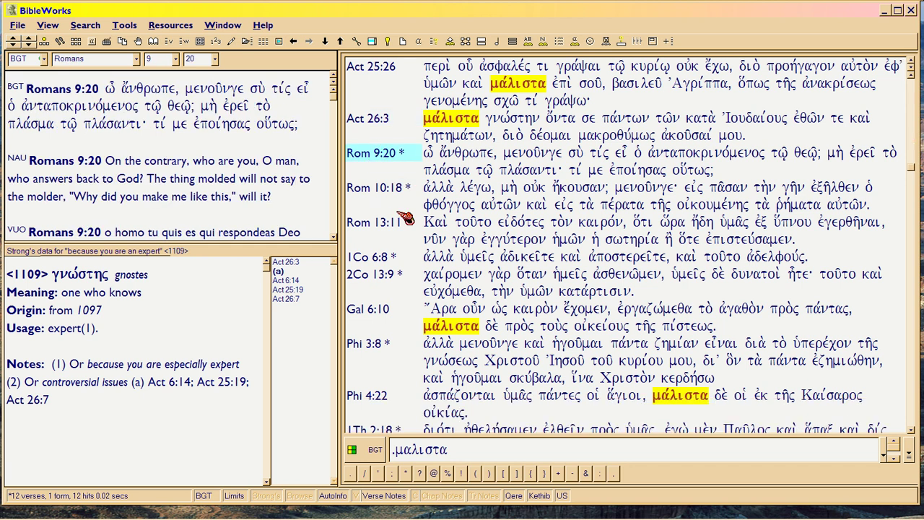
scroll(406, 219, "up", 3)
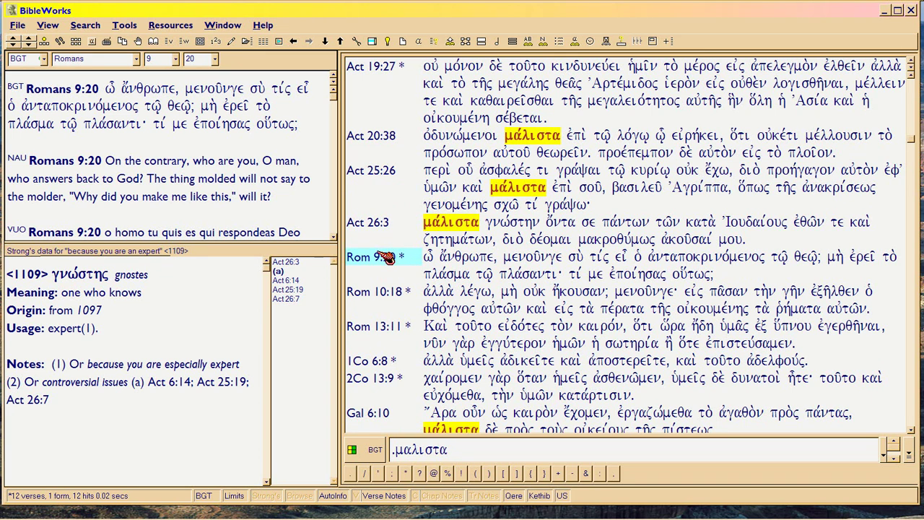
scroll(389, 271, "down", 1)
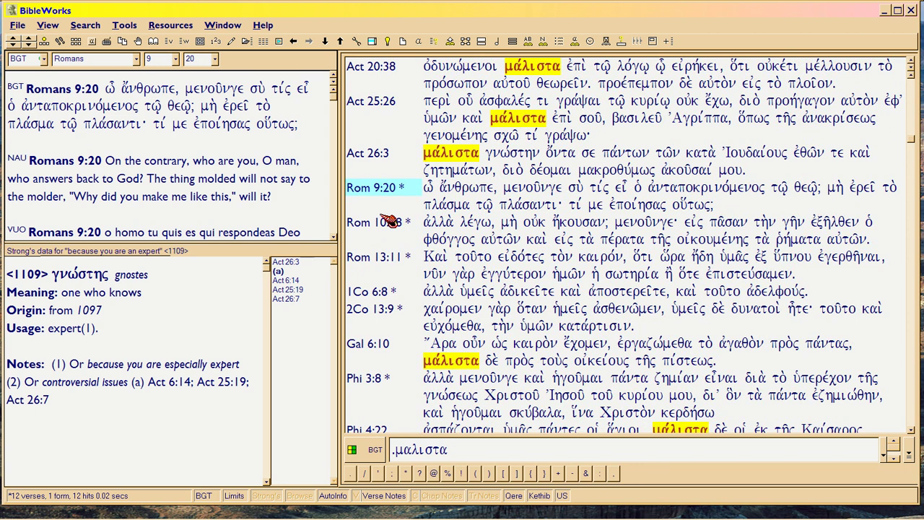
scroll(389, 222, "down", 2)
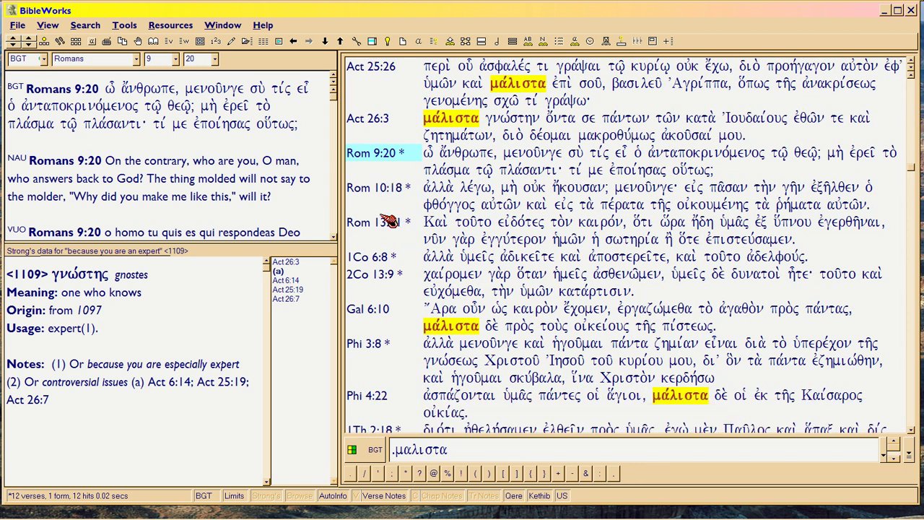
scroll(390, 222, "down", 1)
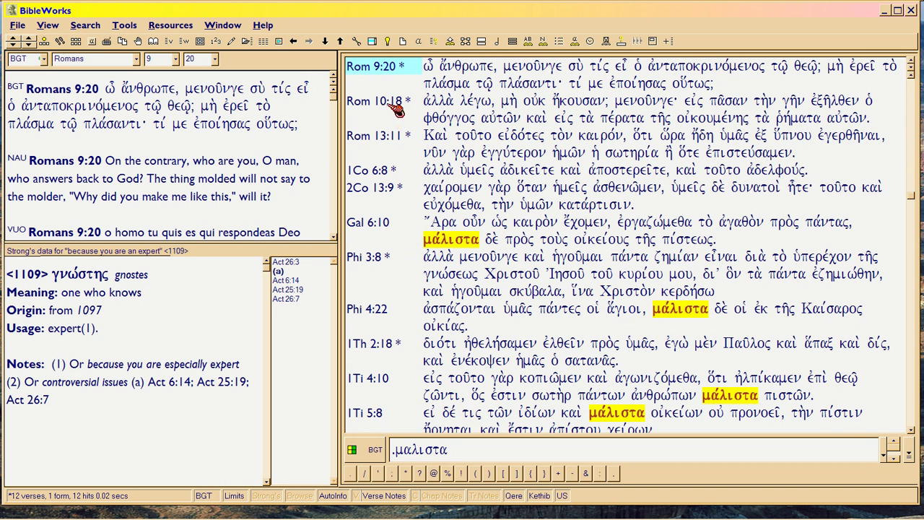
Open the results Romans 10:18, Romans 13:11, 1 Corinthians 6:8 and 2 Corinthians 13:9 in turn to compare their versions
left_click(397, 105)
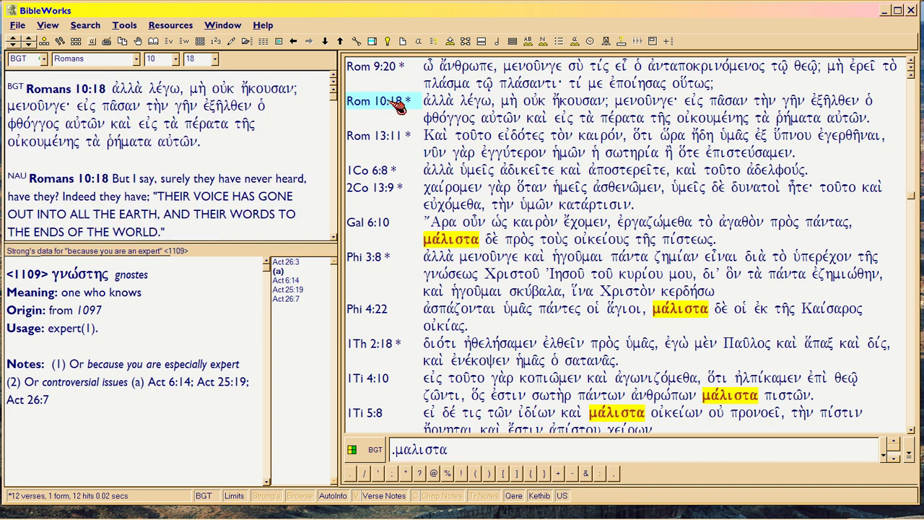
left_click(382, 137)
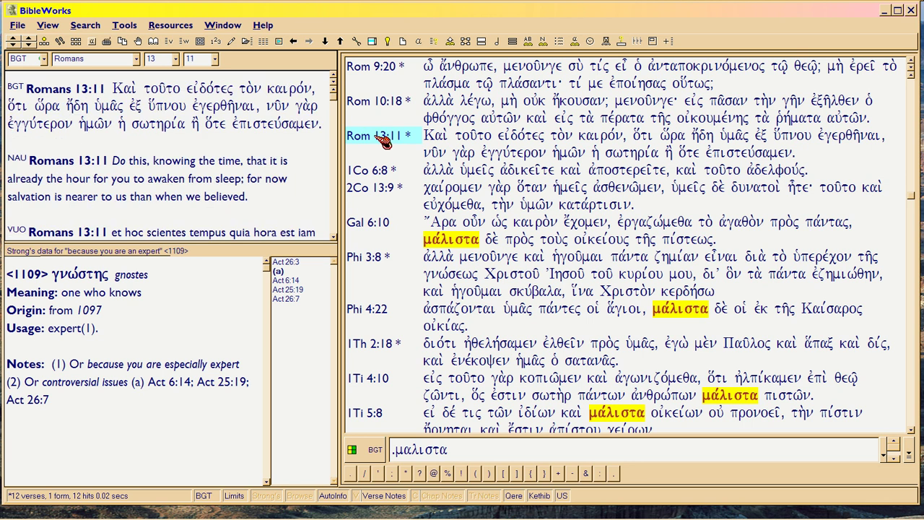
scroll(382, 141, "down", 2)
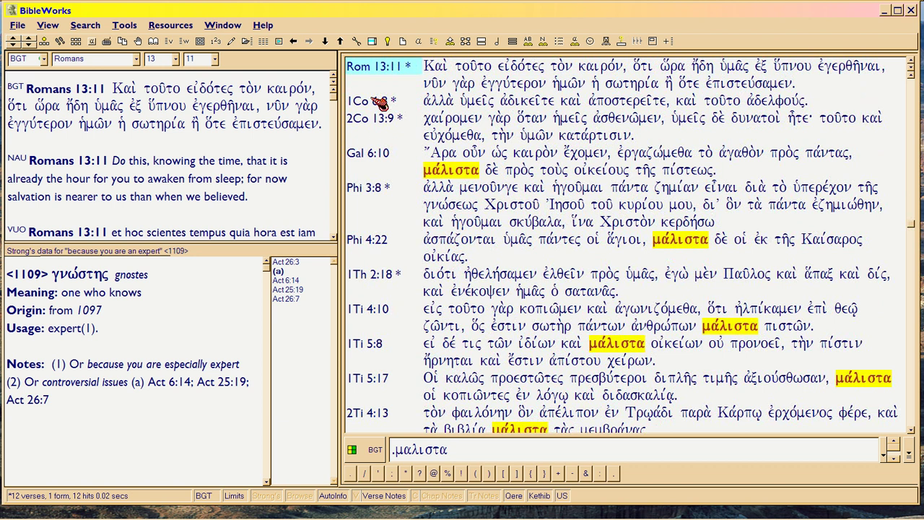
left_click(380, 103)
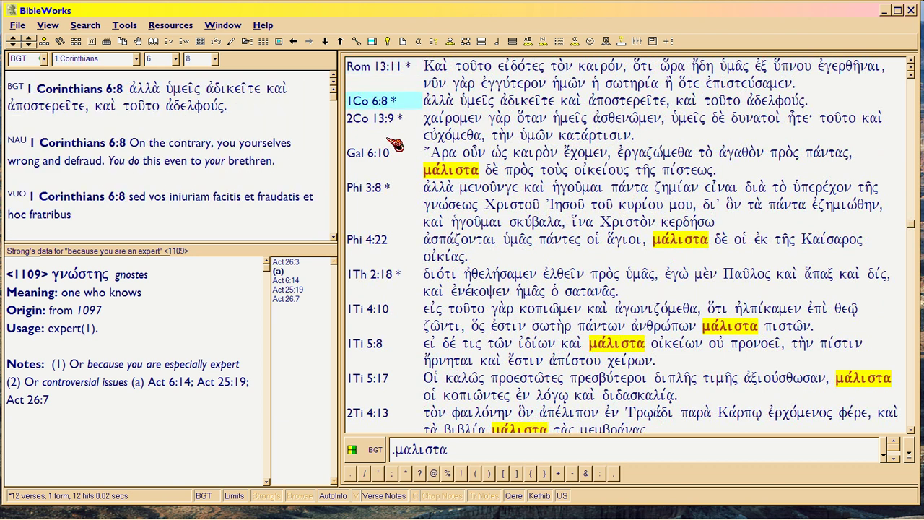
left_click(375, 119)
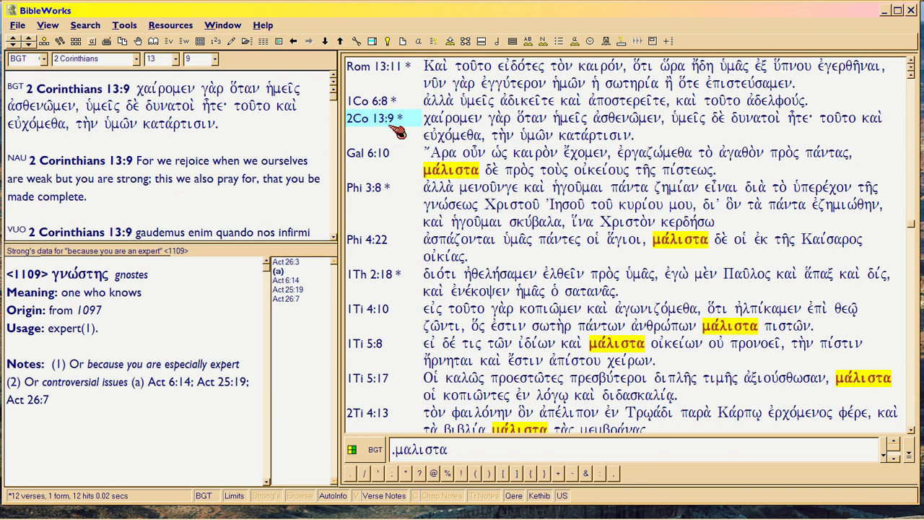
Open the result Galatians 6:10, highlight μάλιστα δὲ in its Greek text, and examine the lexicon data for πίστεως
left_click(377, 154)
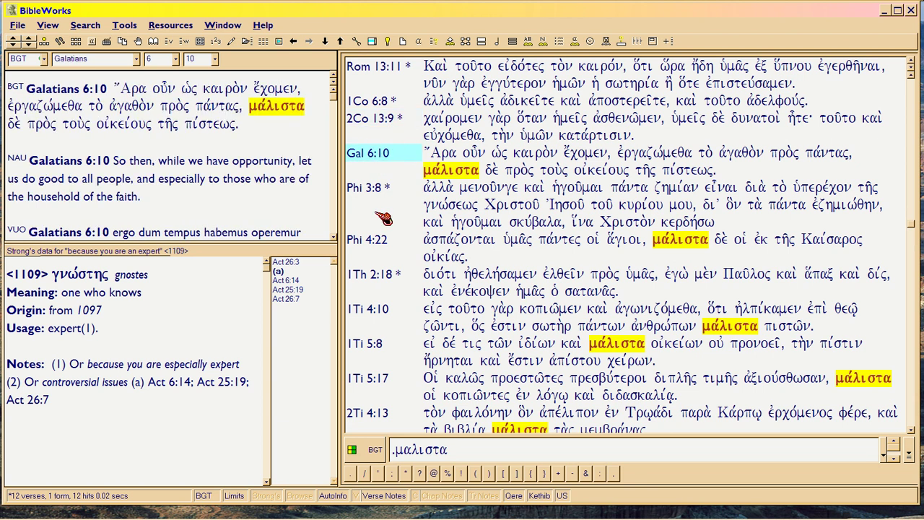
scroll(383, 218, "down", 3)
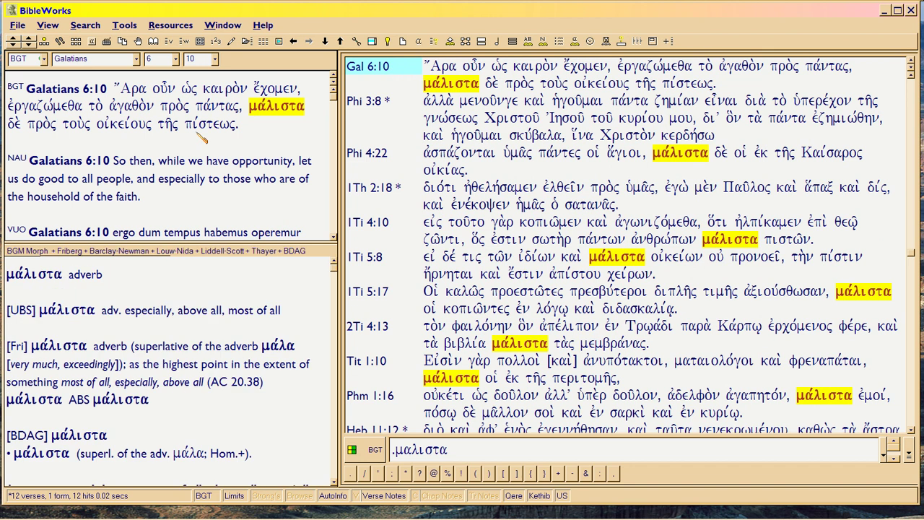
mouse_move(254, 108)
left_click_drag(254, 115, 24, 127)
left_click(23, 126)
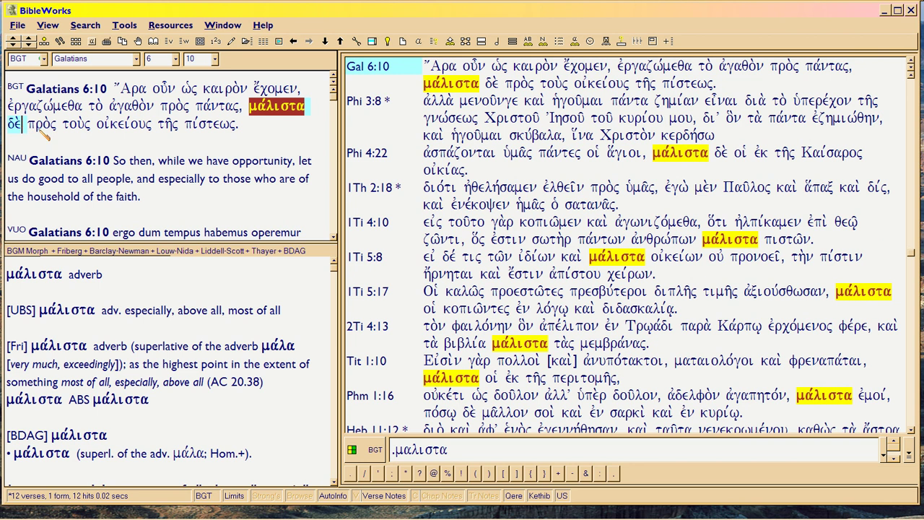
mouse_move(194, 126)
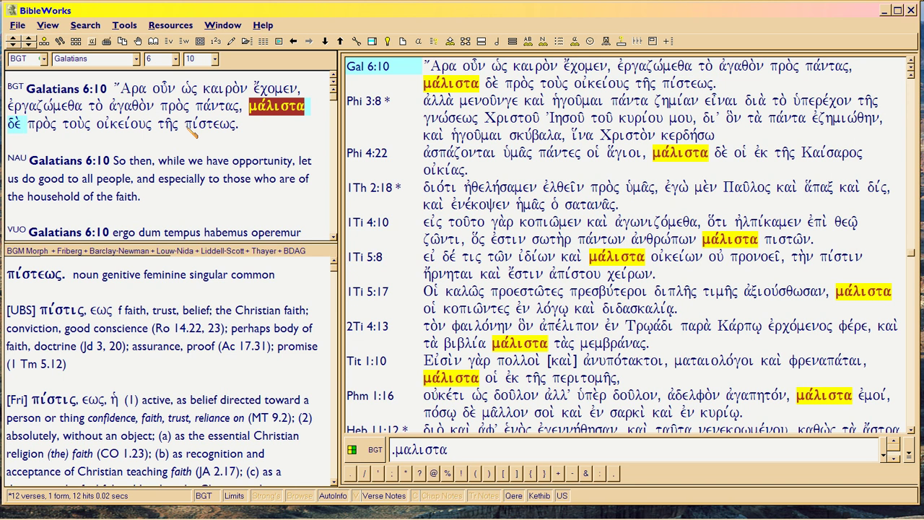
Highlight δὲ and μάλιστα separately, each in turn, in the BGT text of Galatians 6:10
left_click(14, 124)
double_click(16, 124)
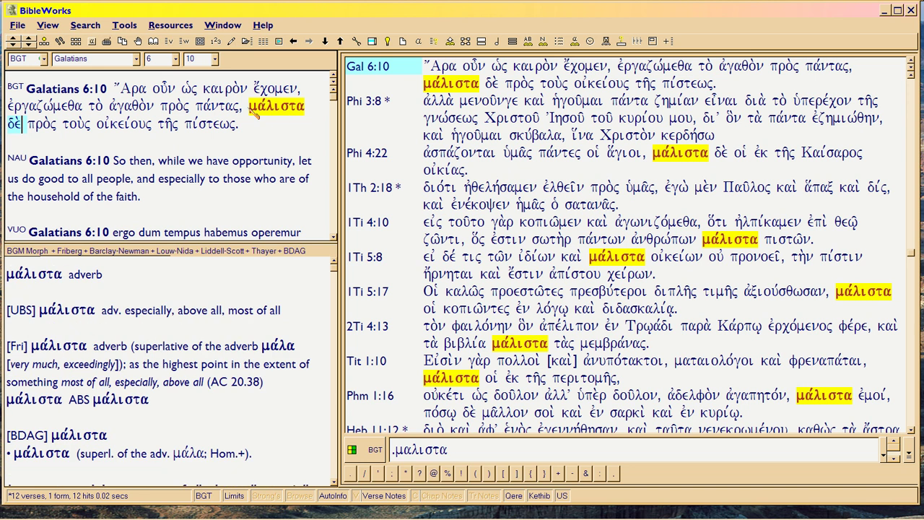
left_click_drag(249, 107, 308, 111)
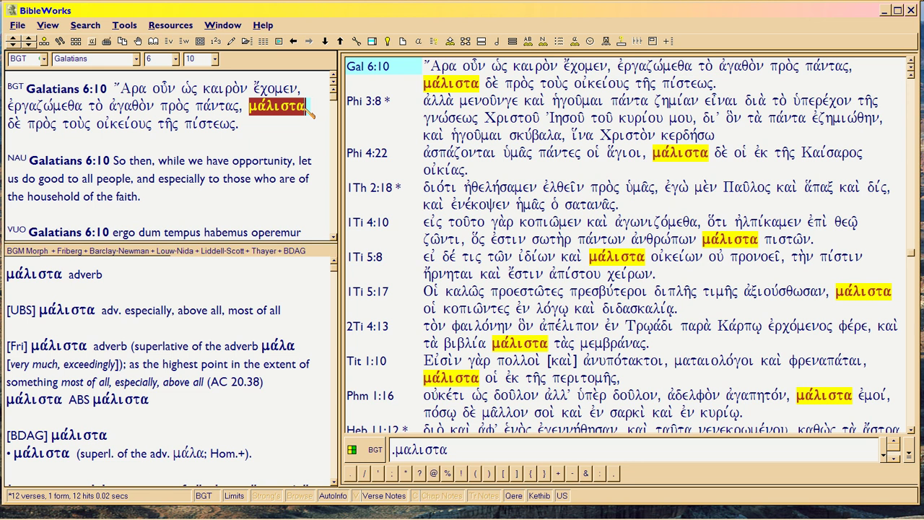
left_click(263, 115)
left_click(249, 110)
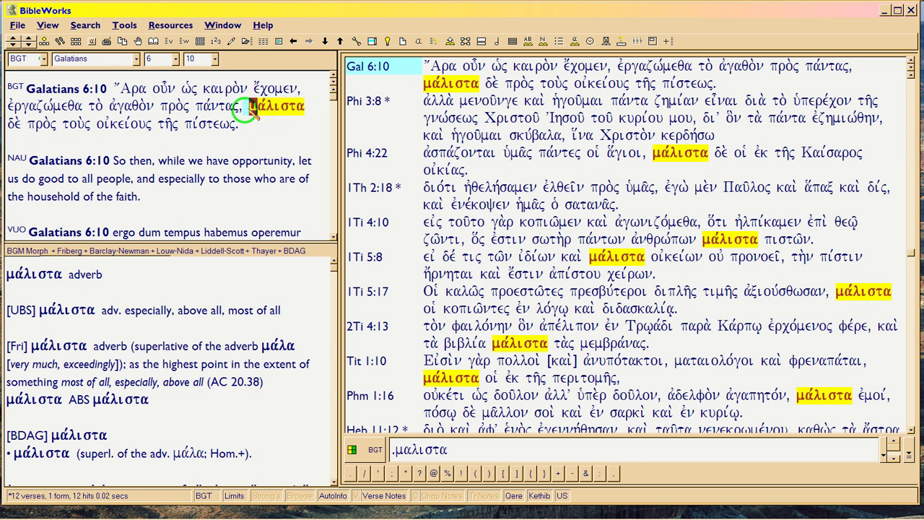
left_click_drag(251, 110, 304, 112)
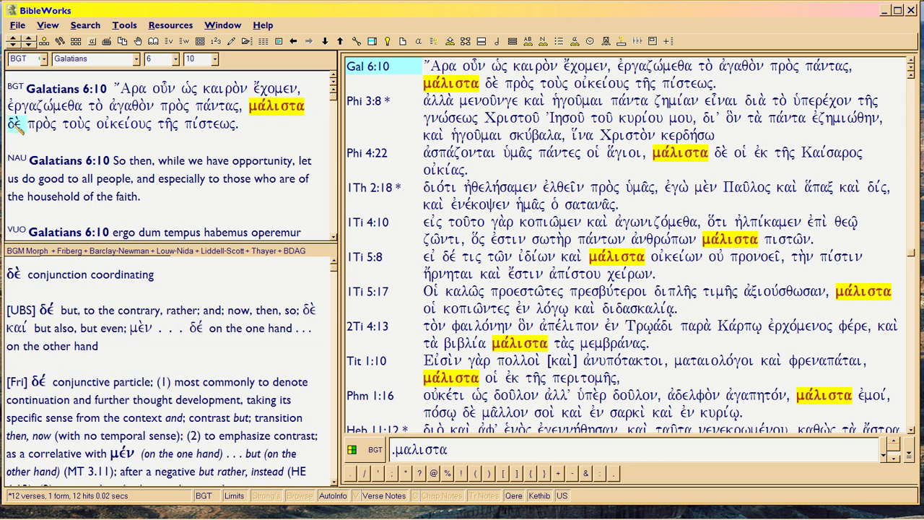
left_click(16, 124)
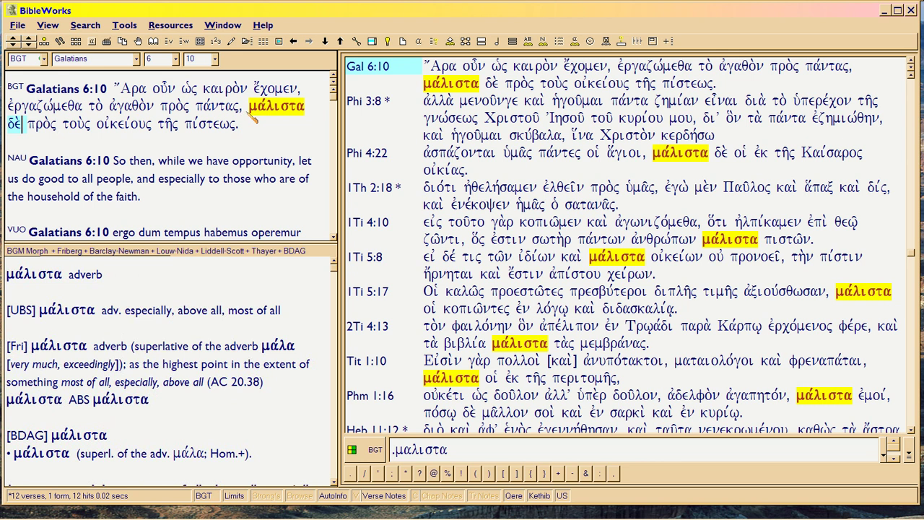
left_click_drag(252, 117, 307, 112)
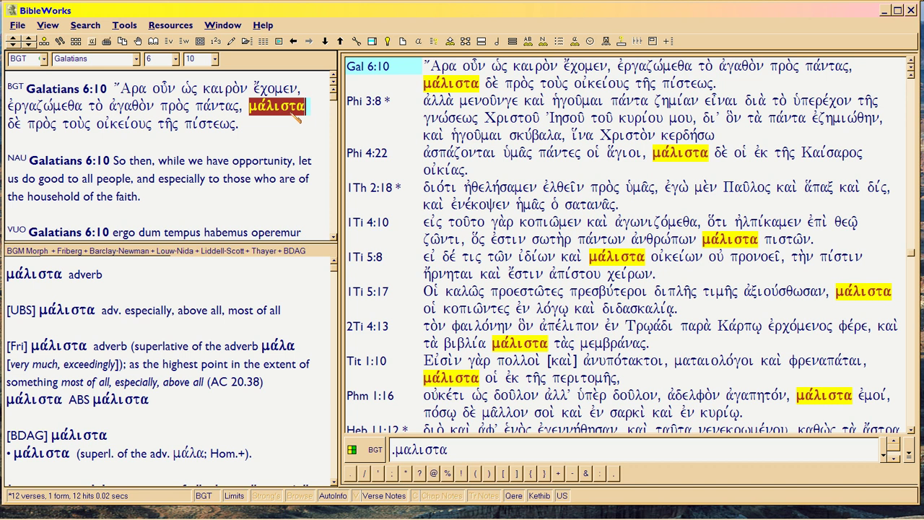
Highlight the ending ιστα of μάλιστα in the Greek text and "especially" in the NAU version of Galatians 6:10
left_click_drag(273, 110, 307, 114)
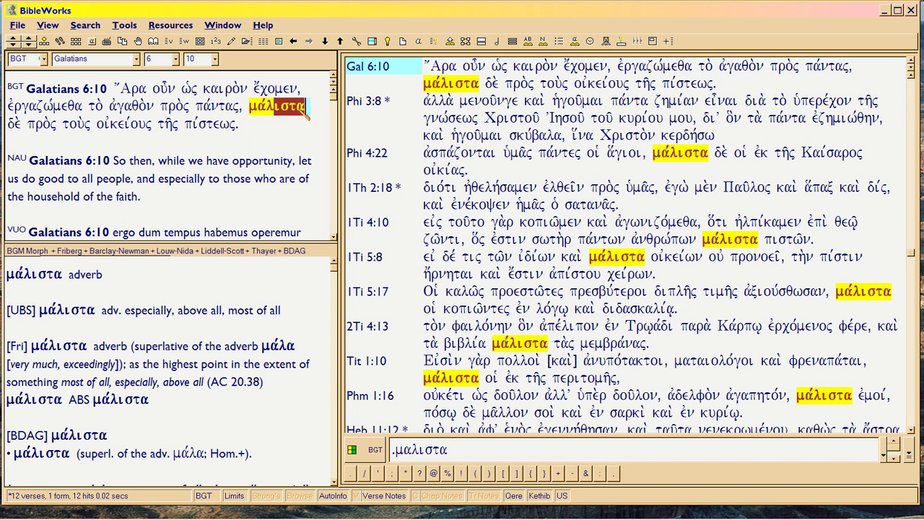
mouse_move(162, 182)
left_click_drag(159, 180, 207, 183)
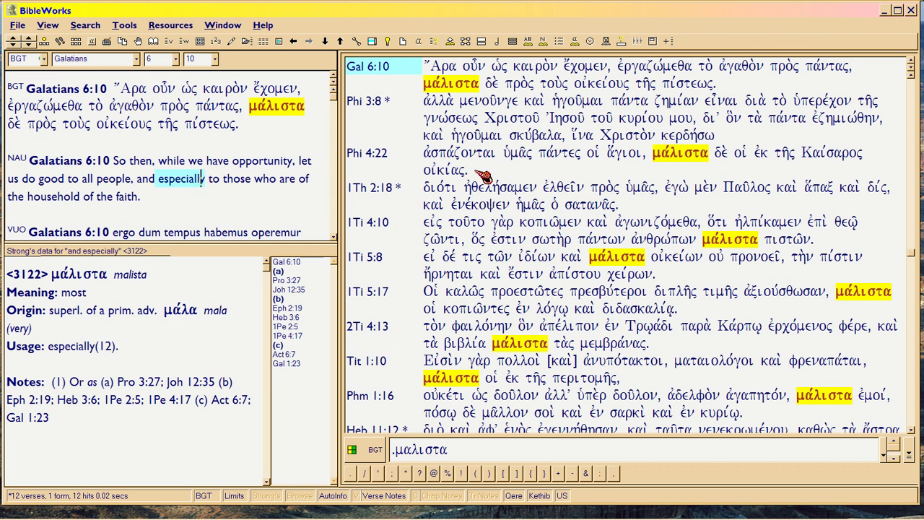
Open the result Philippians 4:22, and return to Galatians 6:10 to highlight μάλιστα δὲ in the Greek text
left_click(375, 154)
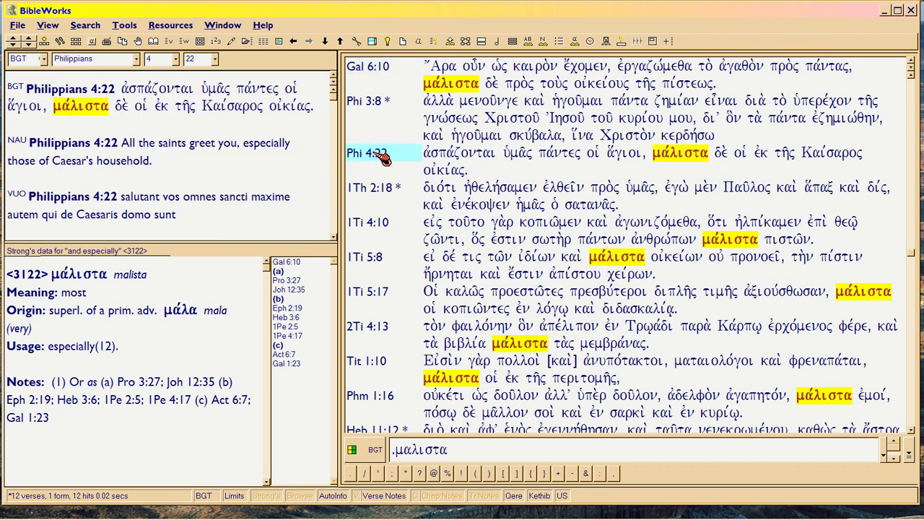
scroll(383, 159, "down", 2)
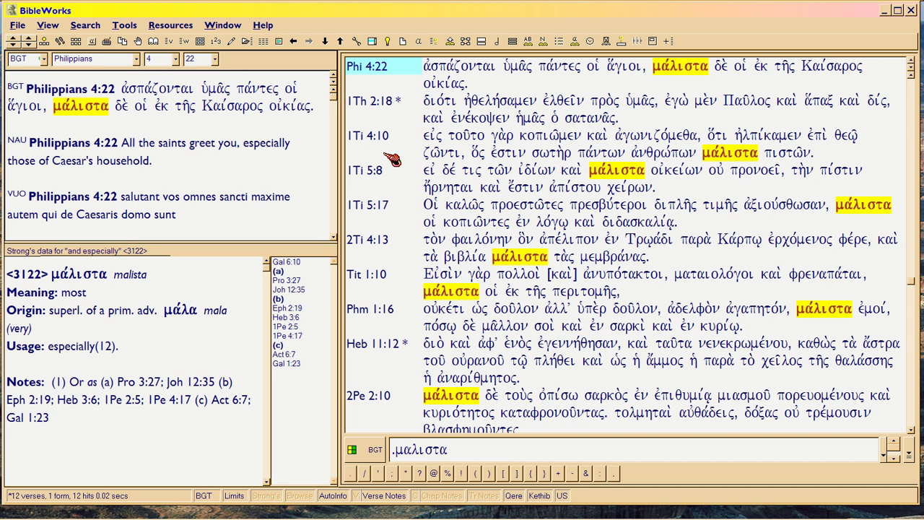
scroll(392, 159, "up", 2)
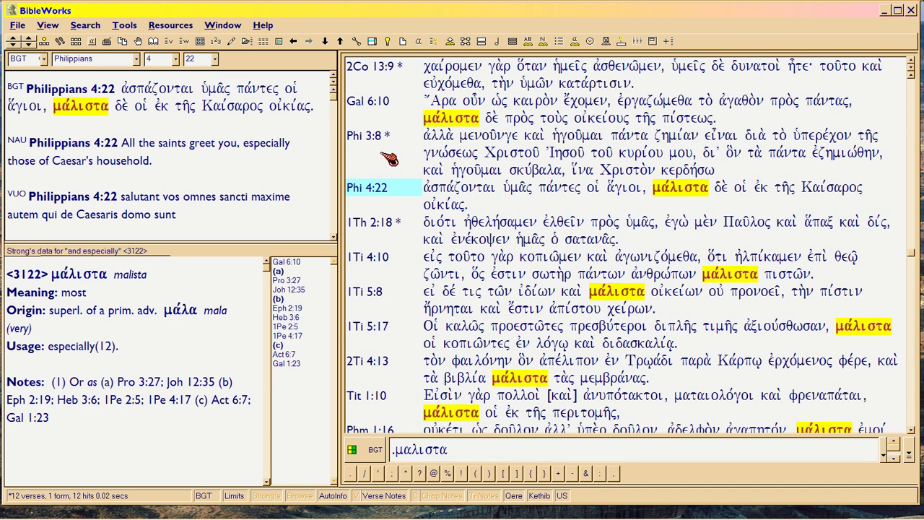
left_click(381, 104)
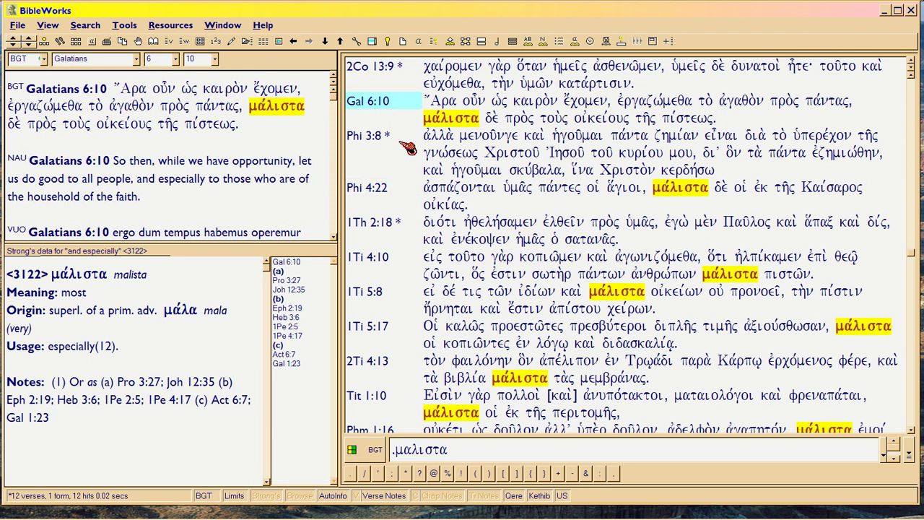
scroll(401, 137, "up", 2)
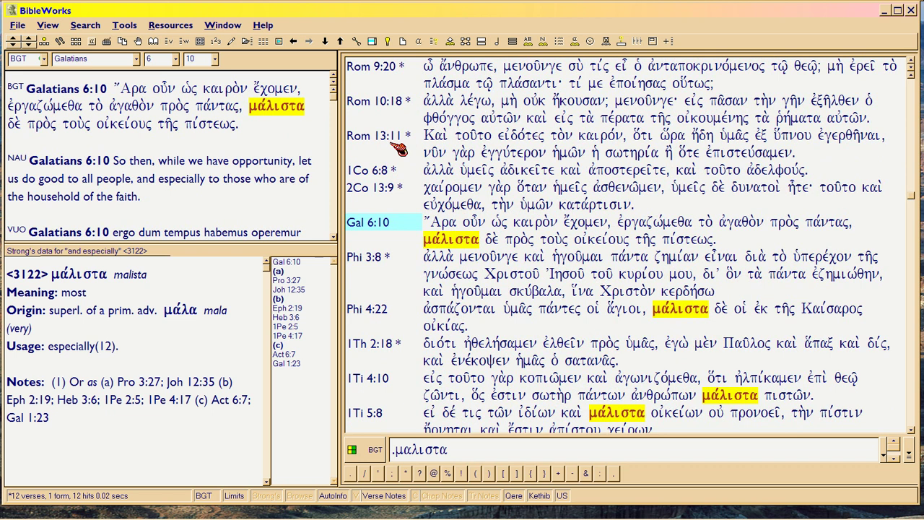
scroll(397, 148, "down", 3)
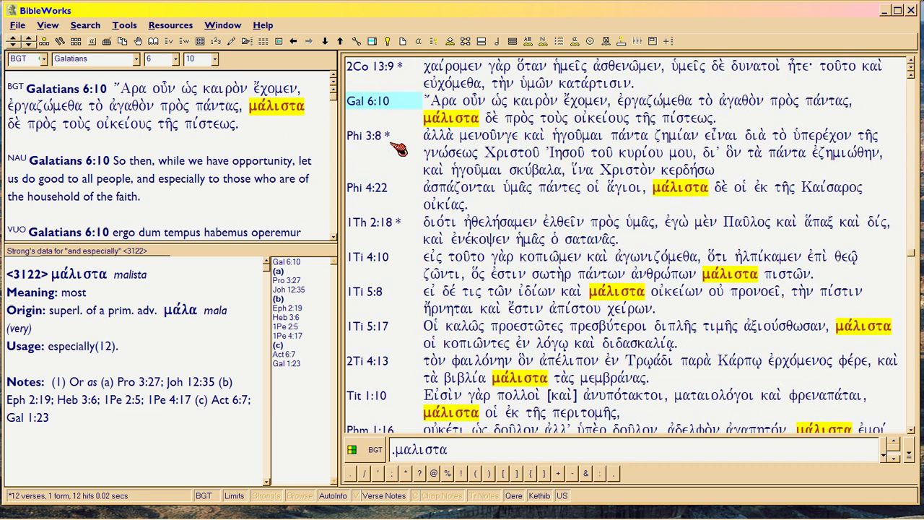
scroll(397, 149, "down", 1)
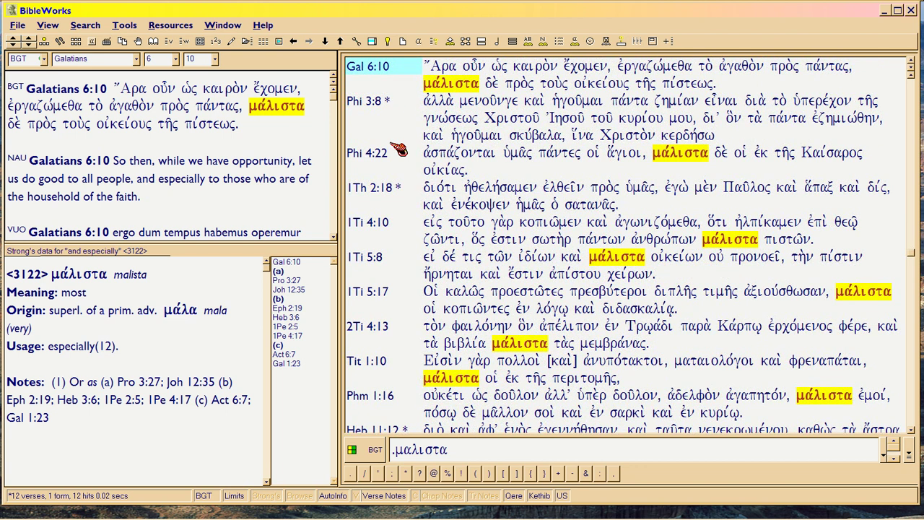
mouse_move(252, 112)
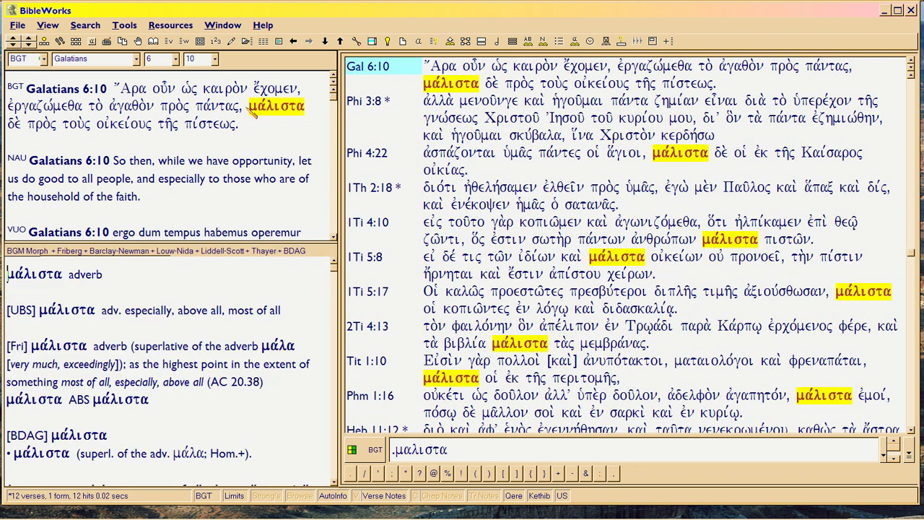
left_click_drag(250, 108, 24, 127)
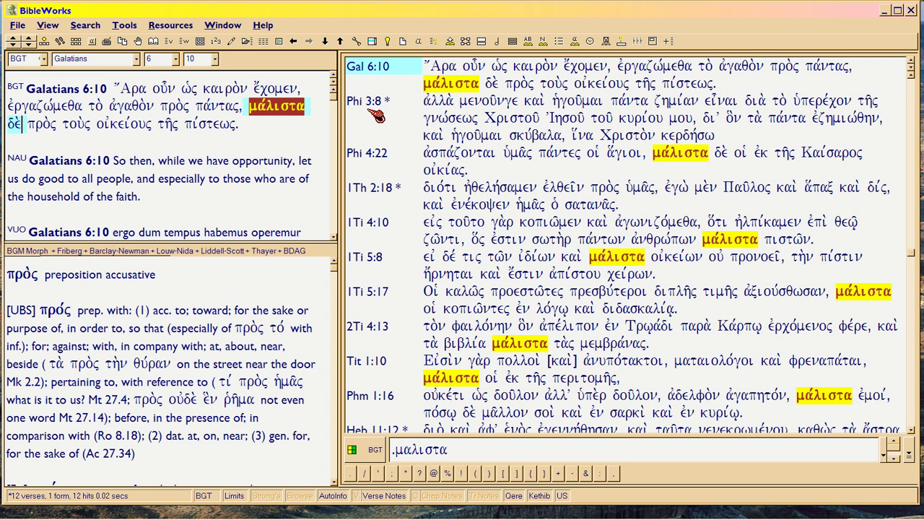
Highlight "especially" in the NAU version of the result Philippians 4:22, and open the result 1 Thessalonians 2:18
left_click(376, 153)
scroll(382, 160, "down", 3)
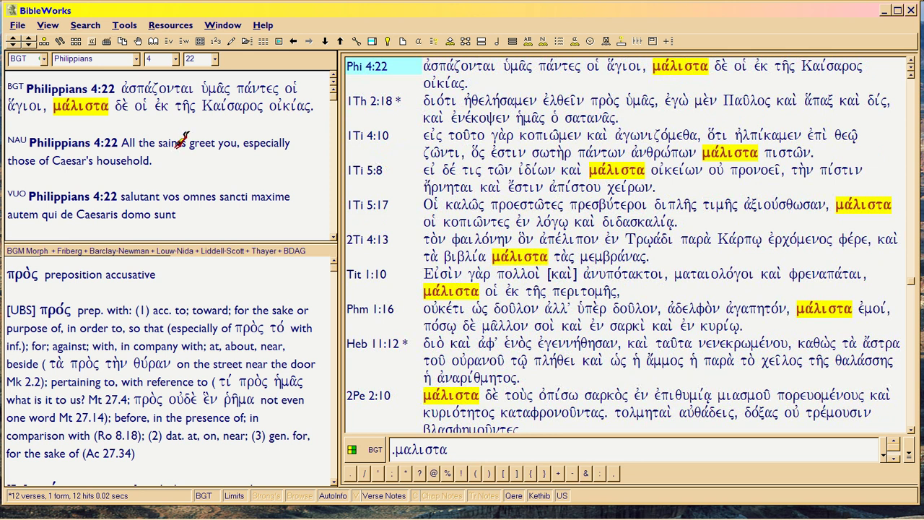
mouse_move(251, 146)
left_click_drag(253, 148, 294, 148)
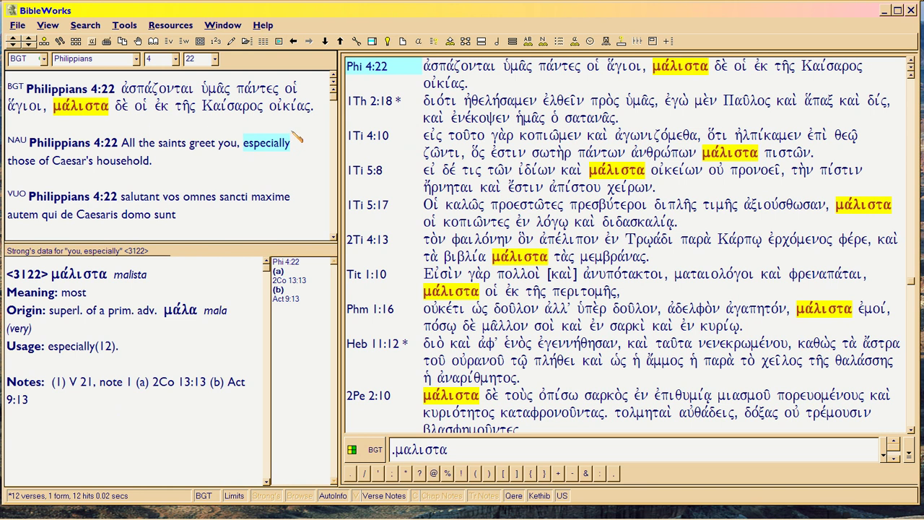
left_click(385, 105)
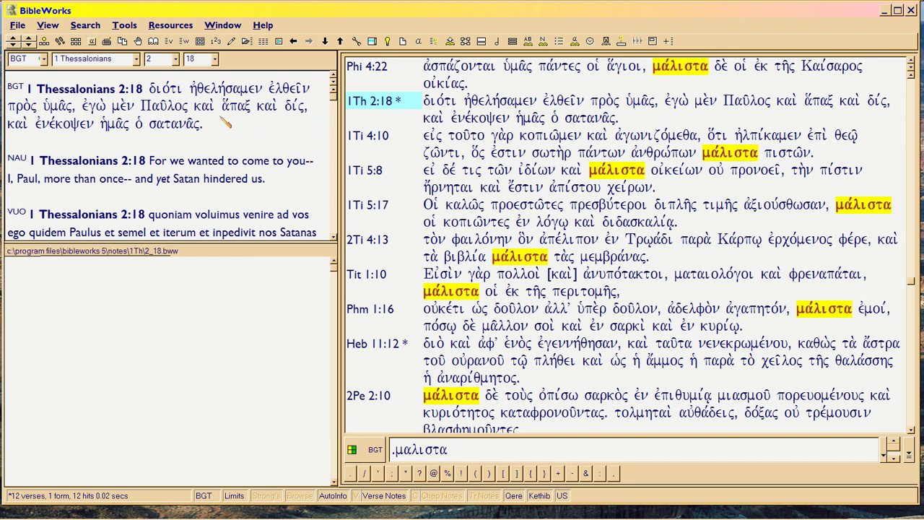
mouse_move(226, 116)
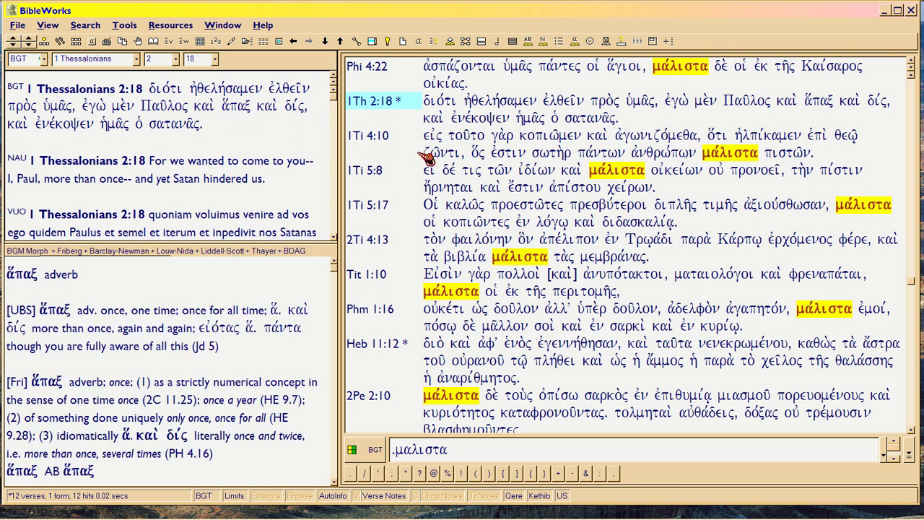
Open the result 1 Timothy 4:10, and highlight μάλιστα in its Greek text and "especially" in its NAU version
left_click(375, 139)
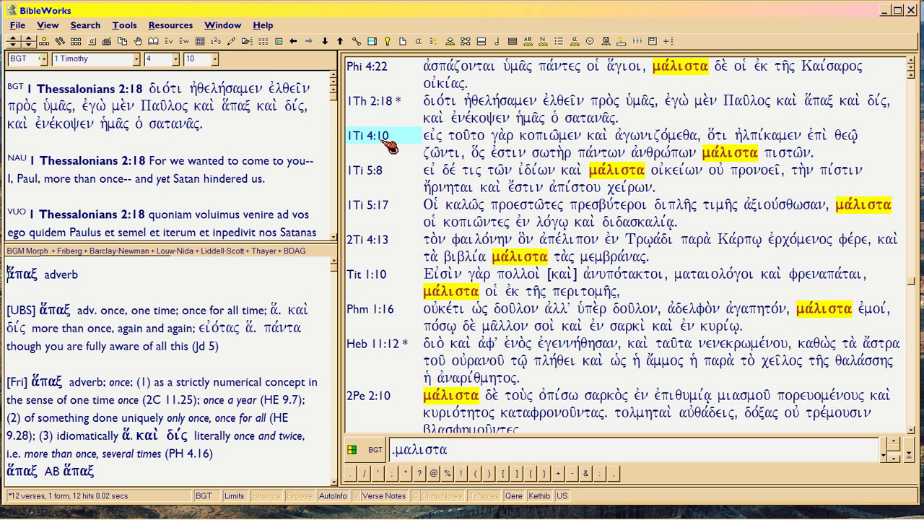
scroll(390, 146, "down", 2)
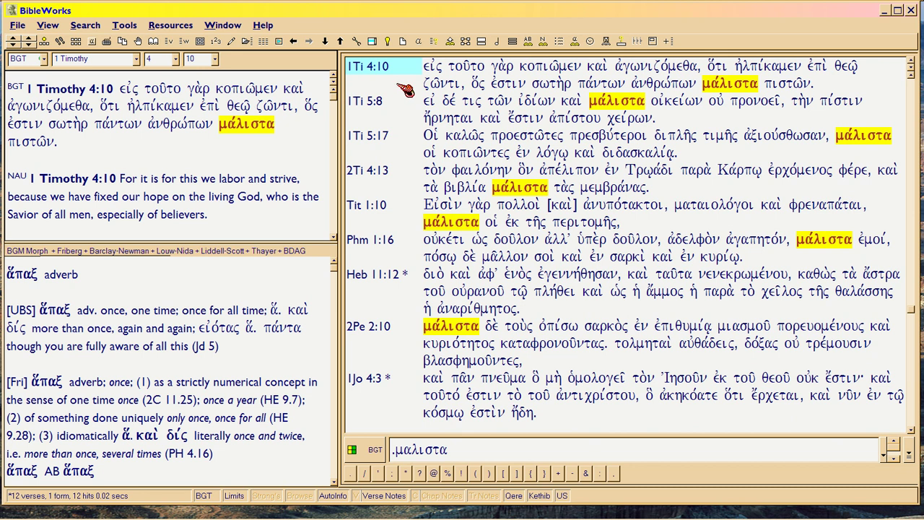
mouse_move(222, 134)
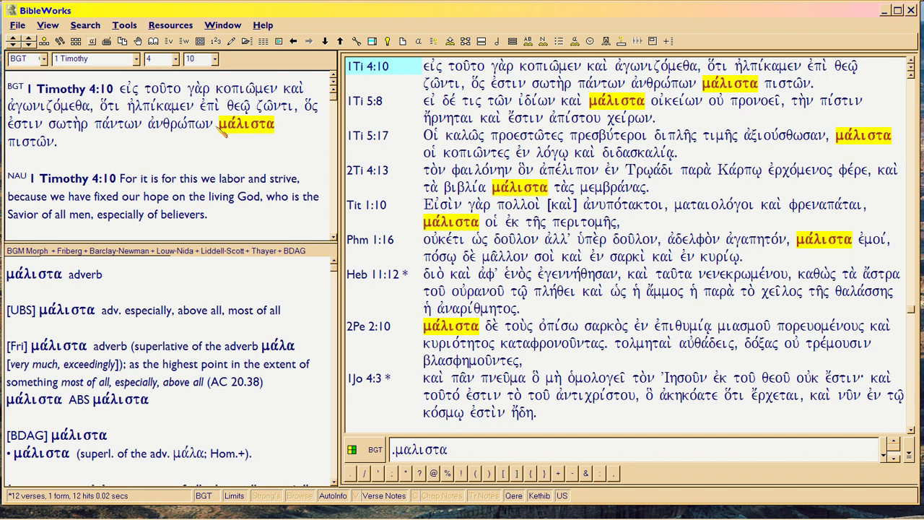
left_click(222, 128)
left_click_drag(222, 128, 280, 130)
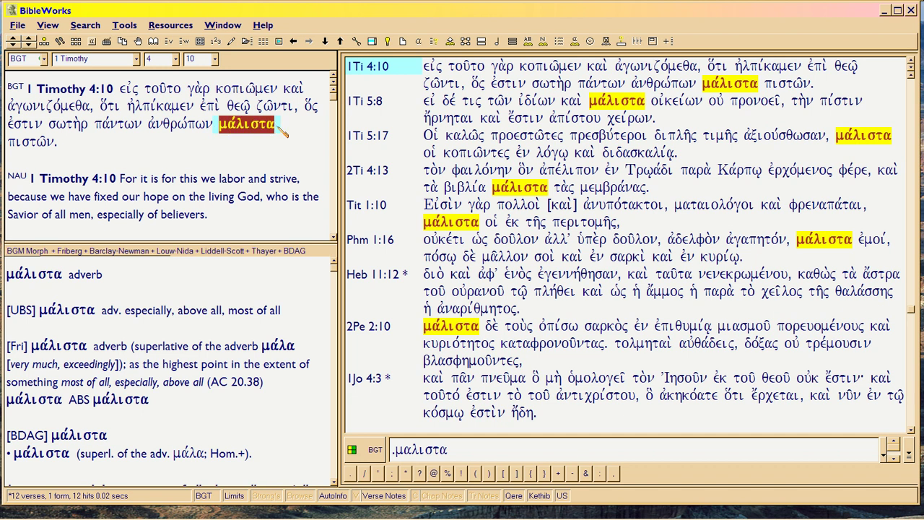
left_click(98, 214)
left_click_drag(98, 215, 148, 215)
mouse_move(154, 208)
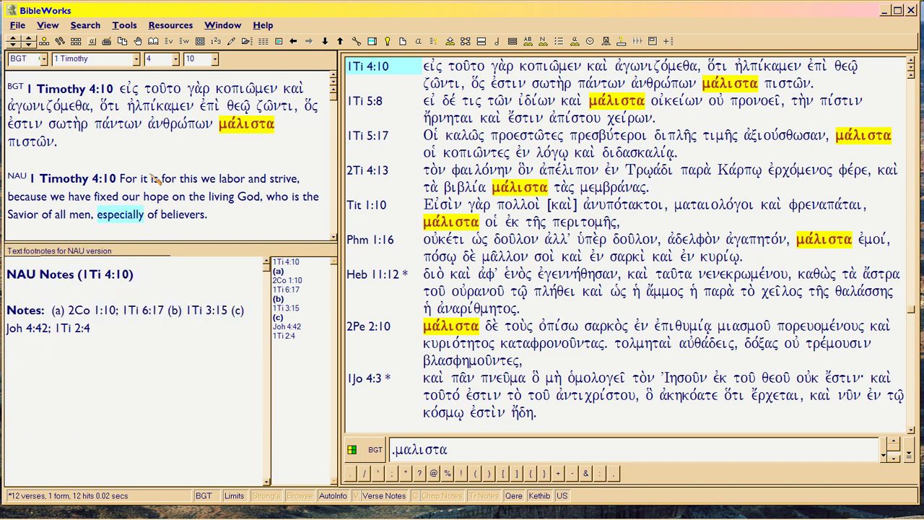
Highlight πιστῶν and then μάλιστα in the Greek text of 1 Timothy 4:10
mouse_move(221, 130)
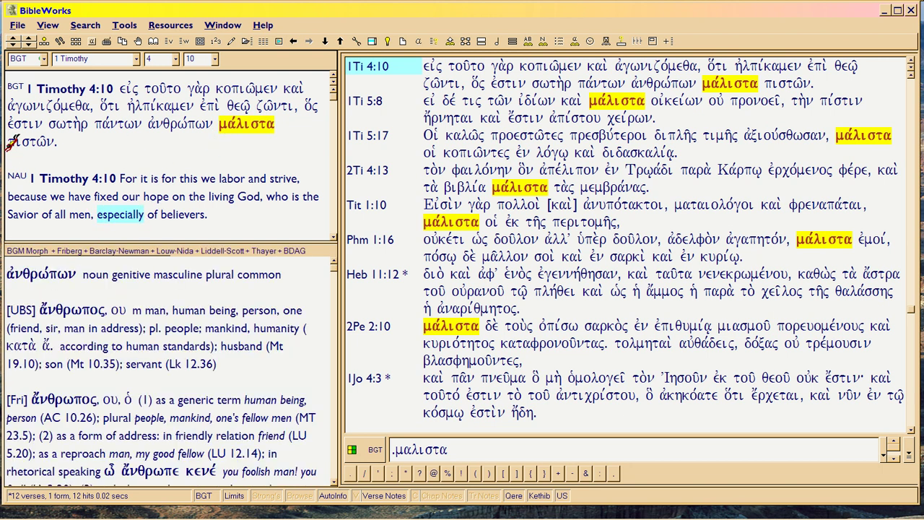
mouse_move(10, 145)
left_click_drag(8, 144, 55, 147)
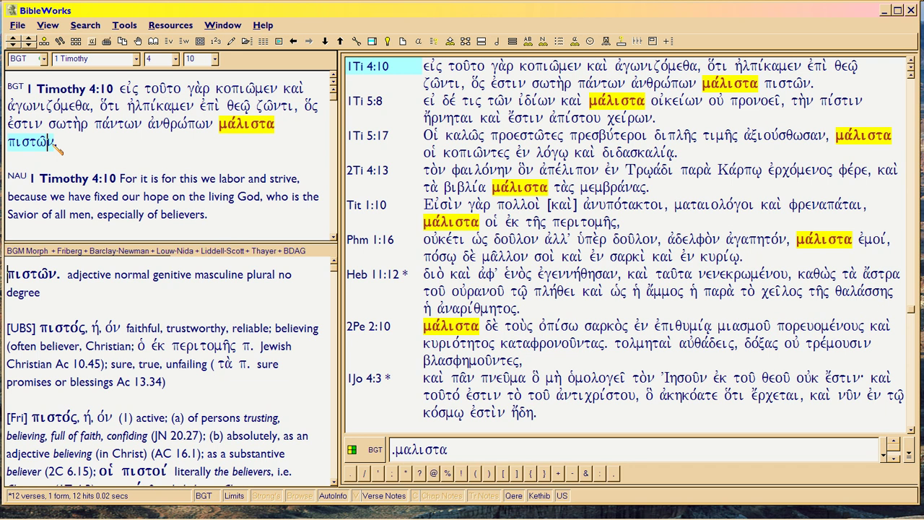
mouse_move(193, 132)
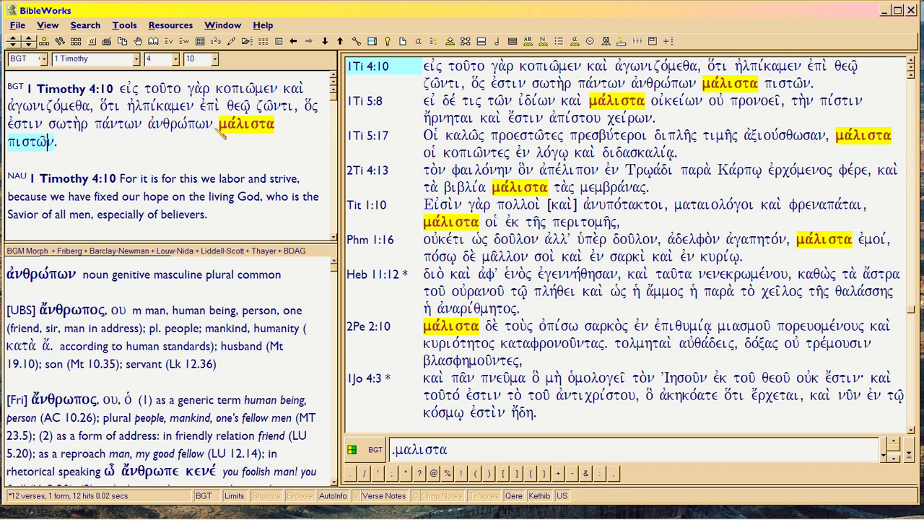
left_click_drag(218, 127, 274, 128)
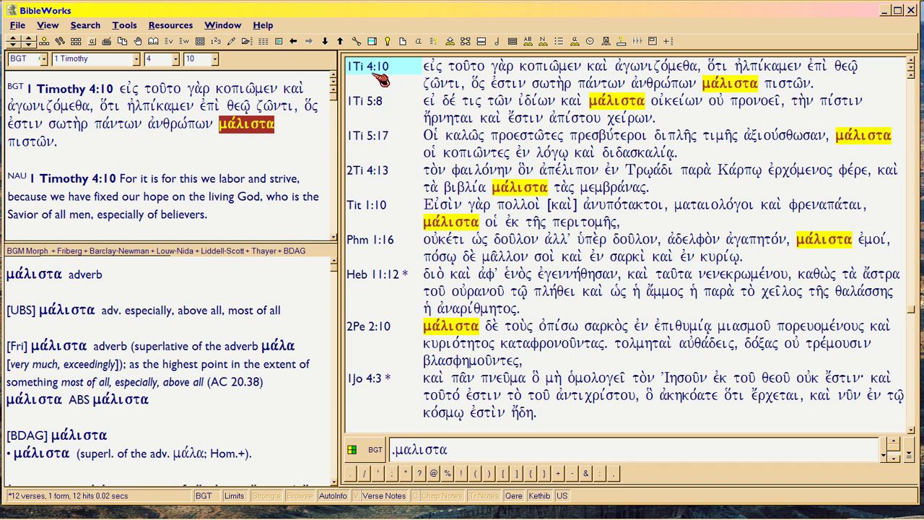
Open the results 1 Timothy 5:8, 1 Timothy 5:17 and 2 Timothy 4:13, and highlight μάλιστα in the Greek text of the last
left_click(376, 100)
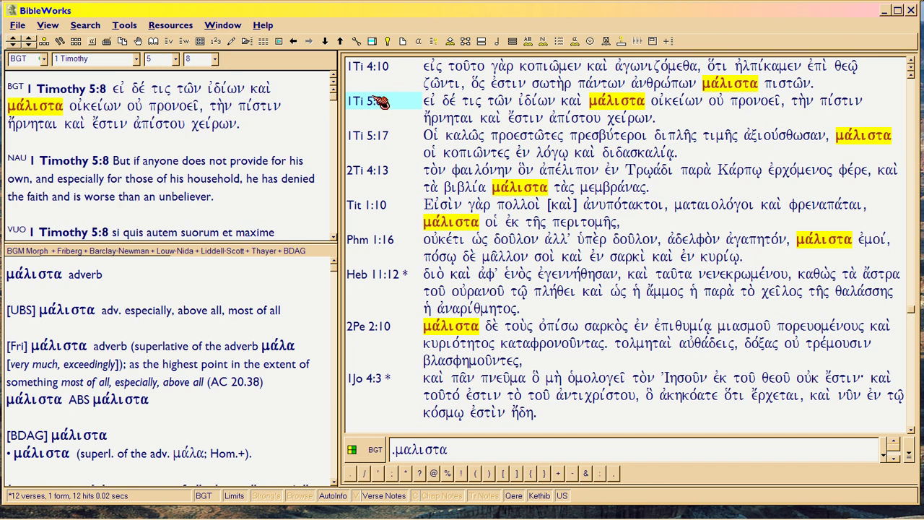
left_click(376, 134)
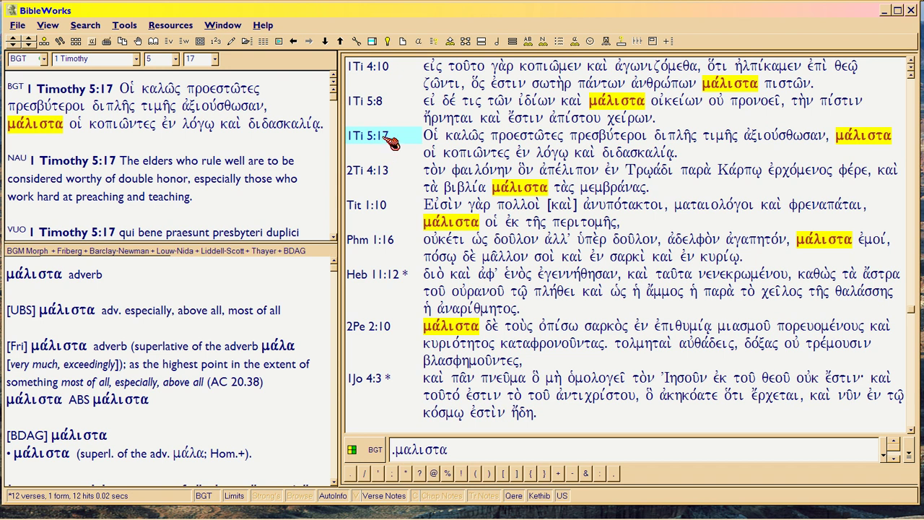
left_click(382, 176)
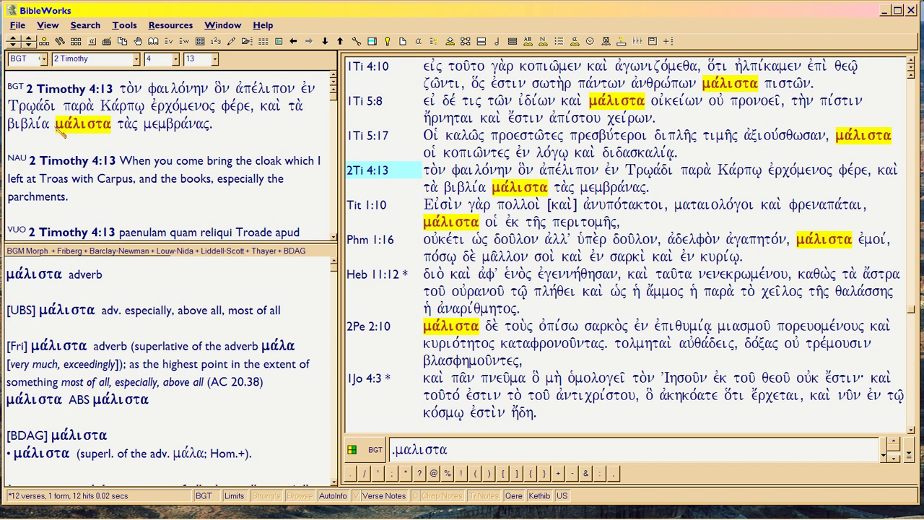
left_click_drag(60, 130, 111, 130)
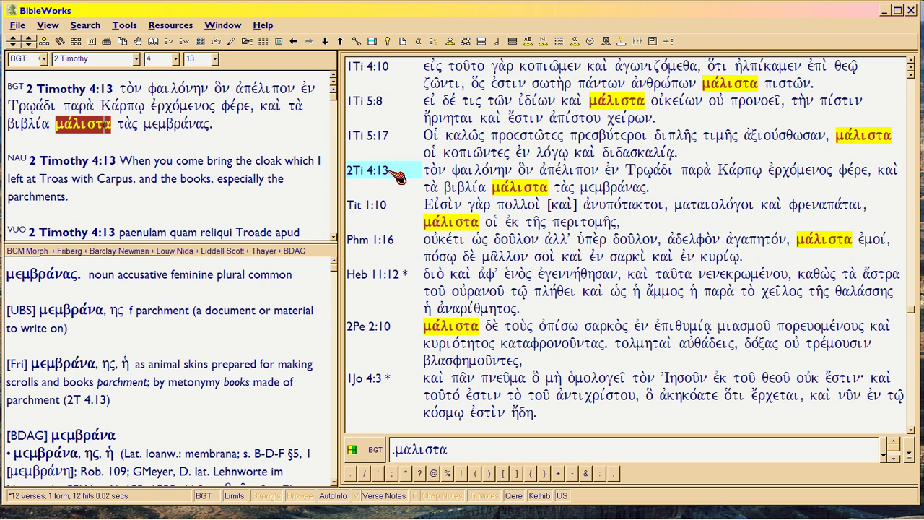
Highlight the verse reference in the NAU version of 2 Timothy 4:13, and view the Strong's data for "When you come"
mouse_move(32, 163)
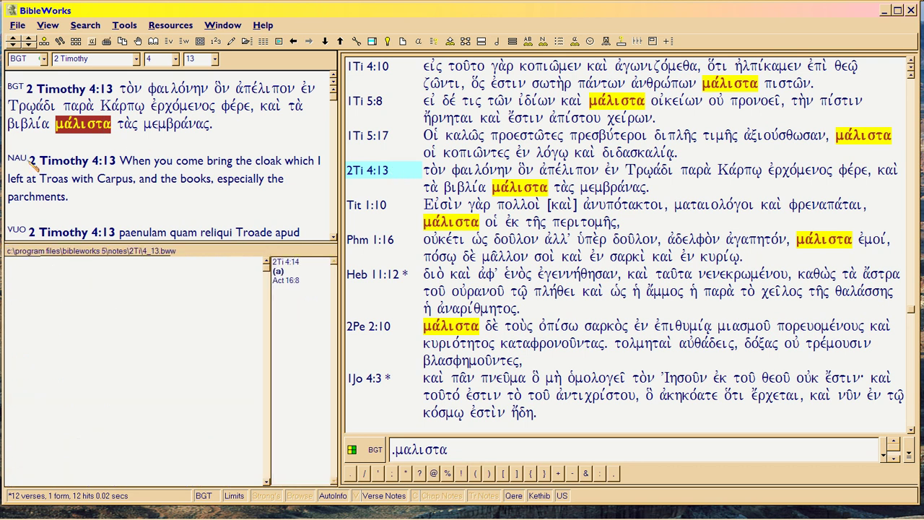
mouse_move(115, 164)
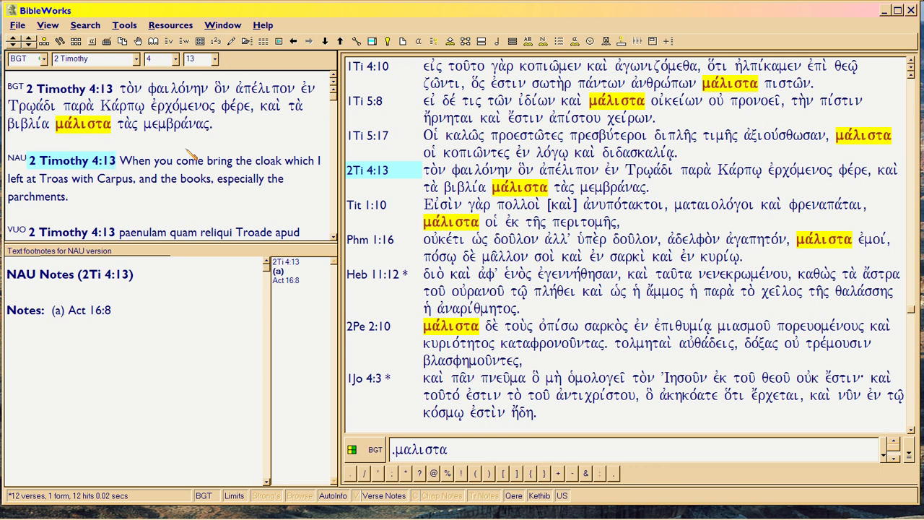
mouse_move(188, 155)
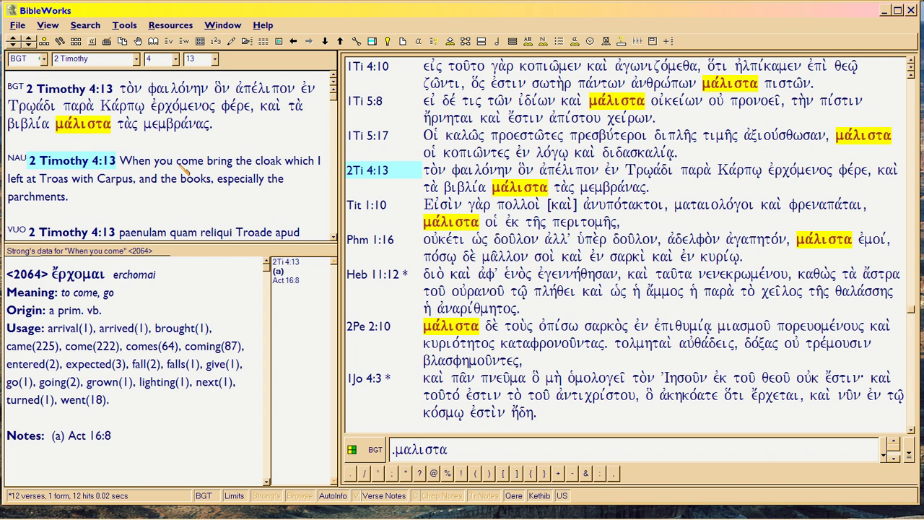
Go back through the results 1 Timothy 5:17, 5:8 and 4:10, and return through 5:17 to 2 Timothy 4:13
left_click(383, 137)
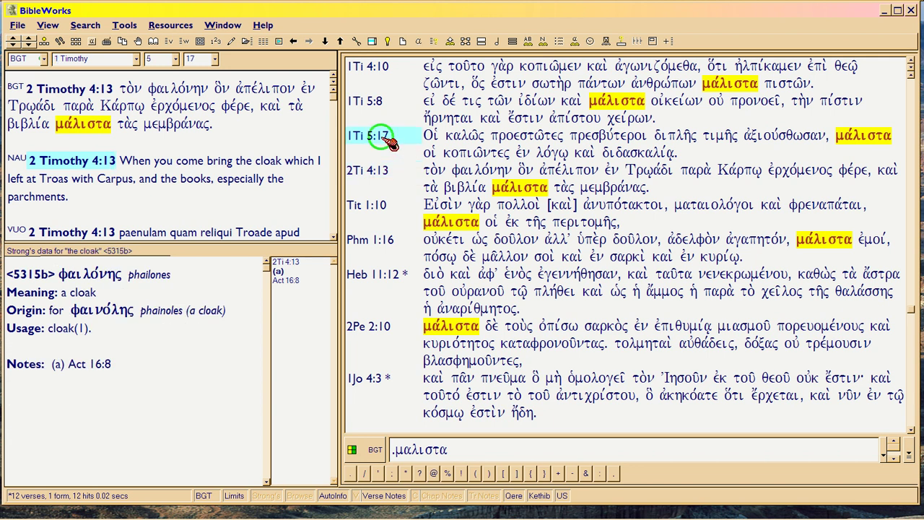
left_click(378, 101)
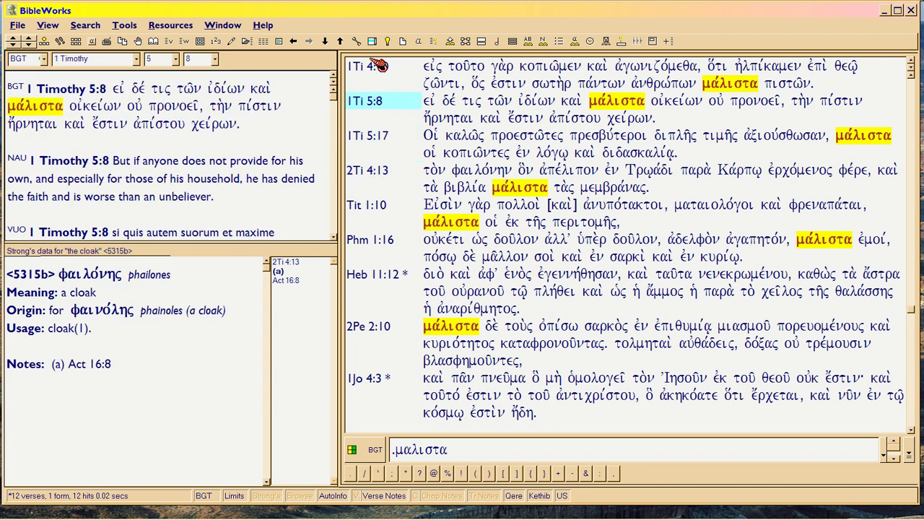
left_click(380, 65)
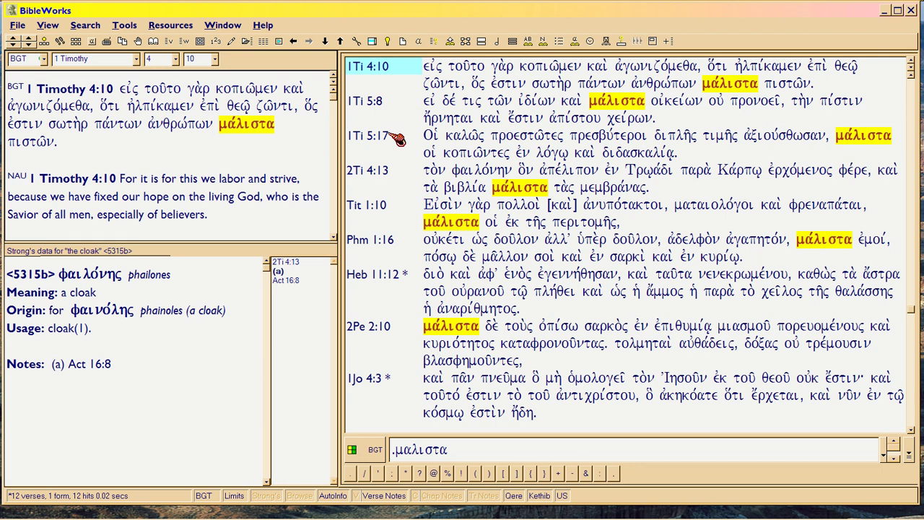
left_click(397, 139)
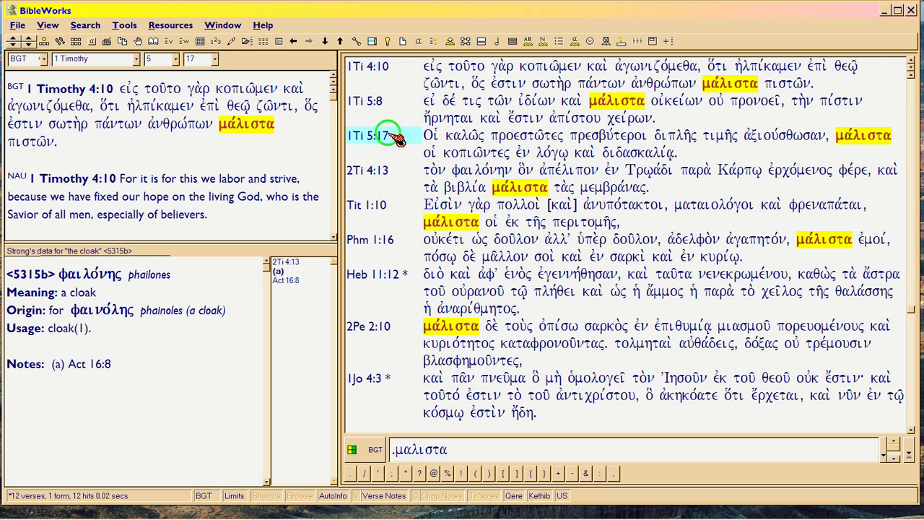
left_click(390, 179)
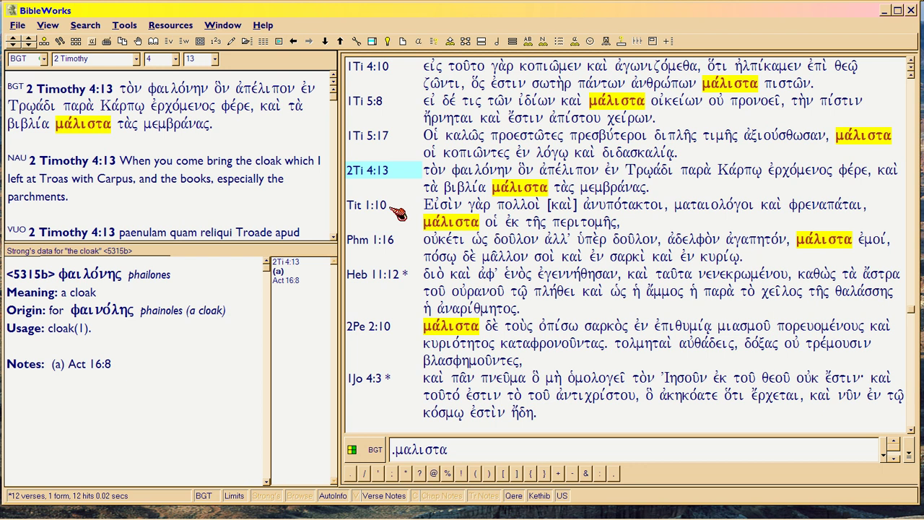
Open the result Titus 1:10, compare it with 2 Timothy 4:13 and 1 Timothy 5:17, and return to Titus 1:10
left_click(390, 207)
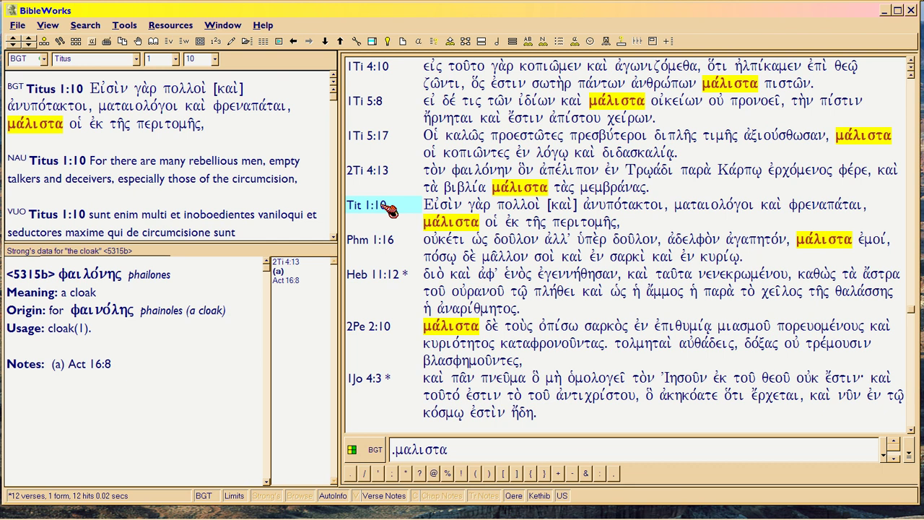
left_click(382, 172)
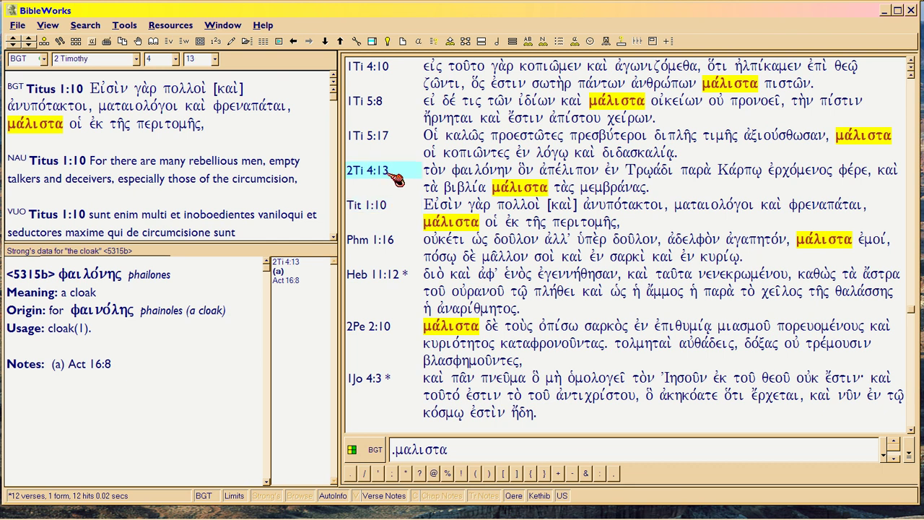
left_click(387, 139)
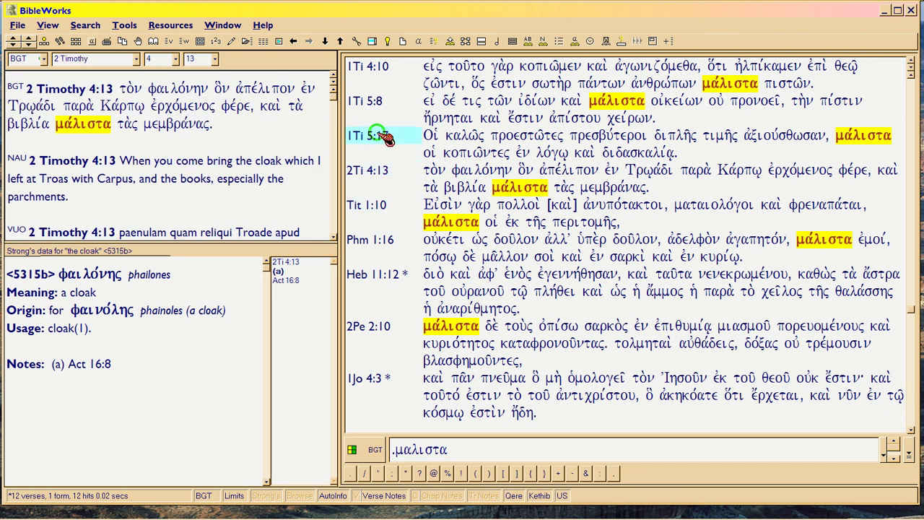
left_click(392, 177)
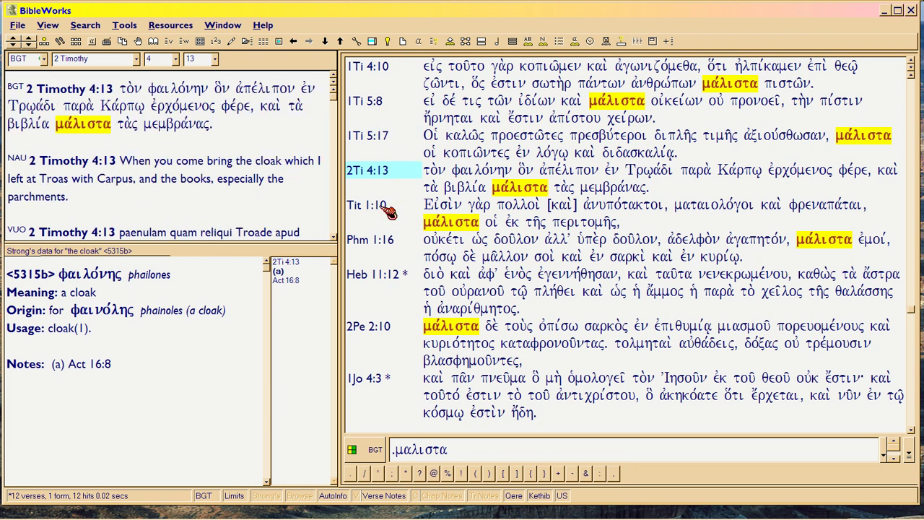
left_click(388, 211)
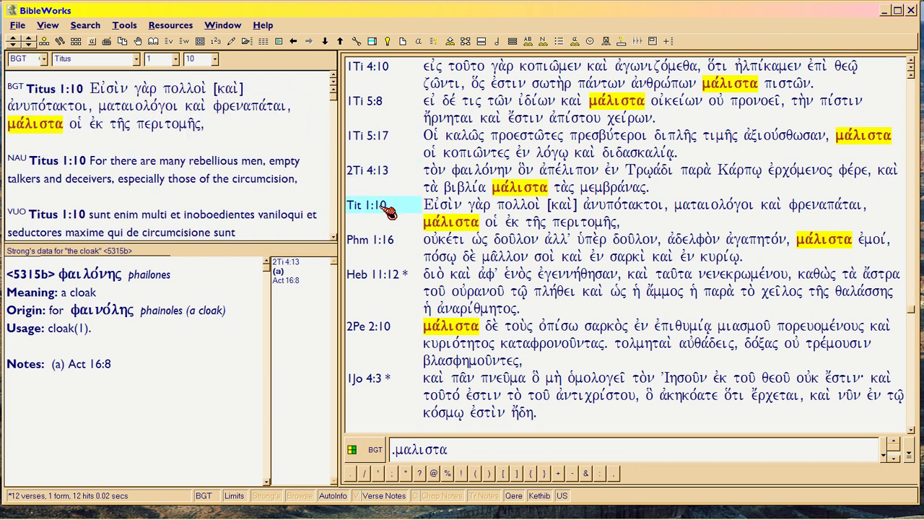
Open the results Philemon 1:16 and 2 Peter 2:10, highlighting μάλιστα in the Greek text of each
left_click(394, 246)
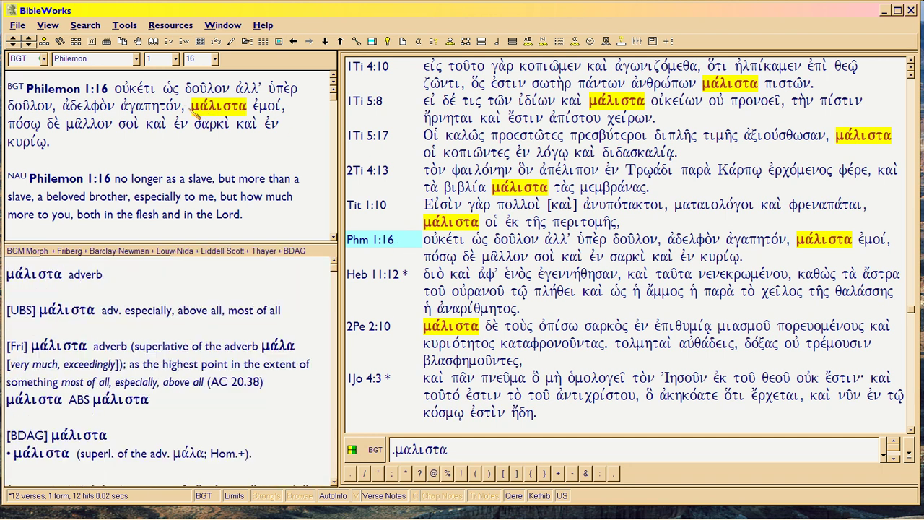
left_click_drag(234, 123, 247, 120)
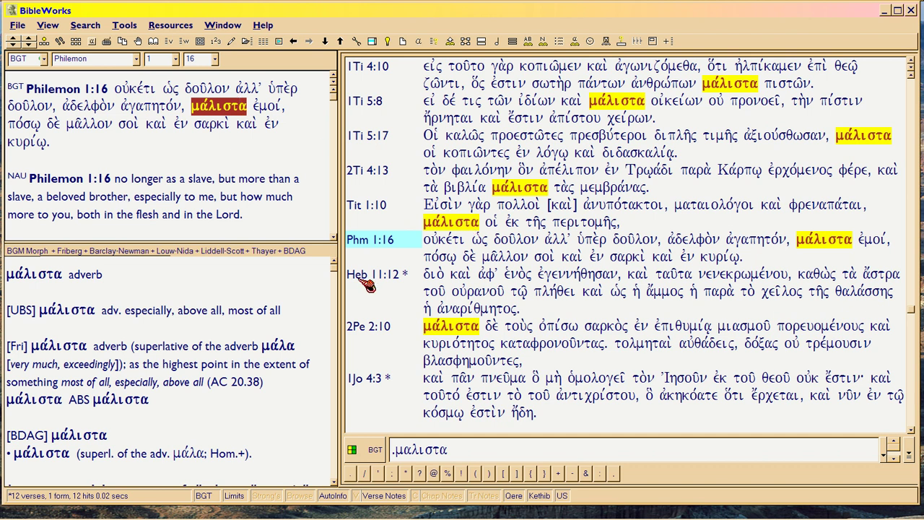
left_click(383, 328)
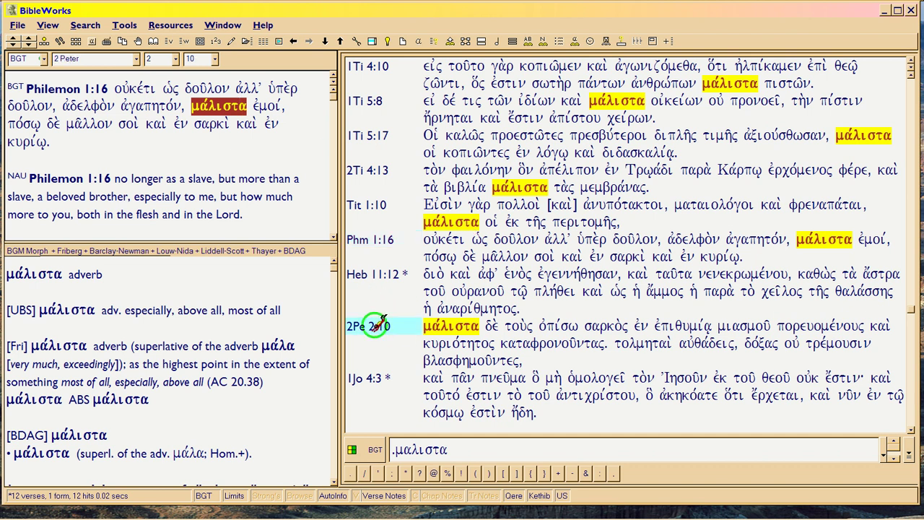
scroll(382, 330, "down", 1)
scroll(383, 330, "down", 4)
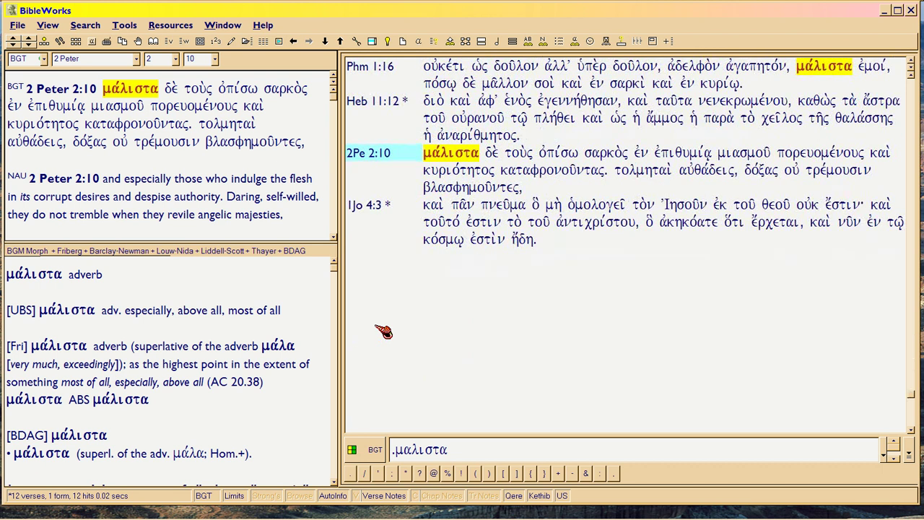
scroll(383, 331, "down", 2)
scroll(382, 331, "up", 1)
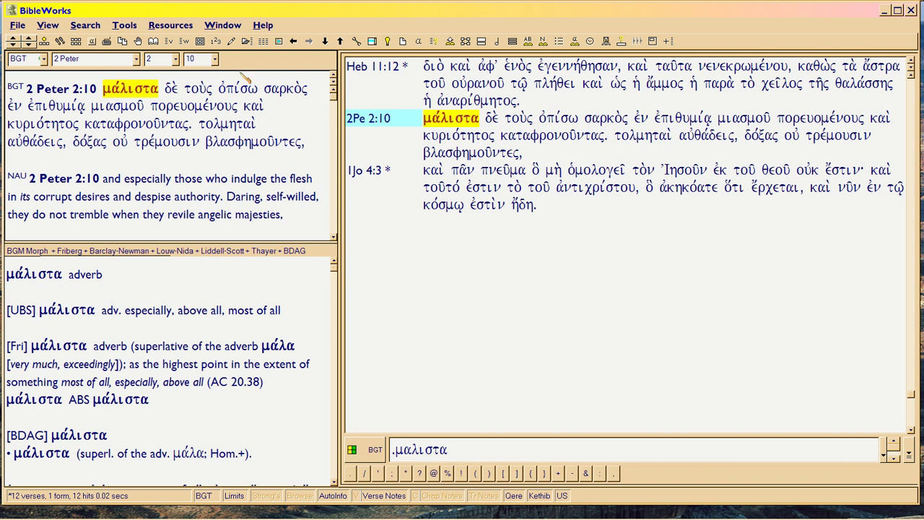
left_click_drag(103, 93, 159, 92)
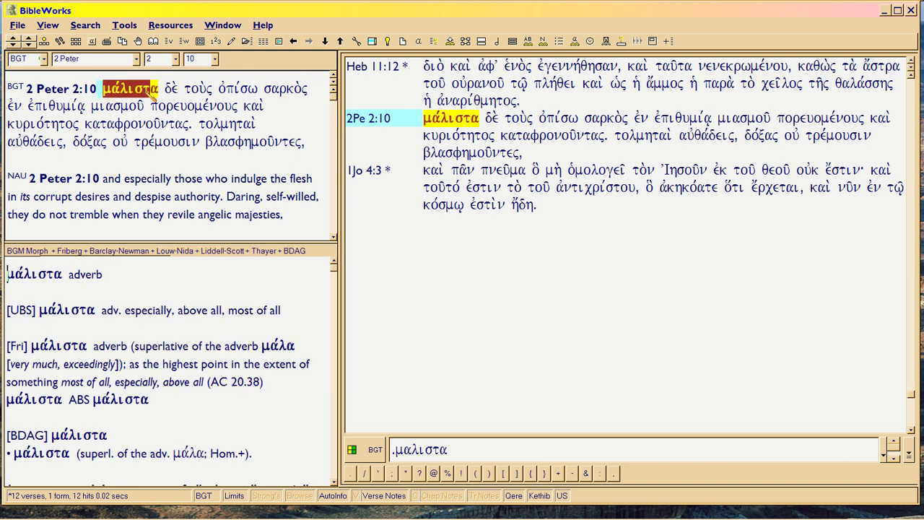
Go back to the earlier results in Acts and open Acts 25:26
left_click(417, 122)
scroll(416, 121, "up", 5)
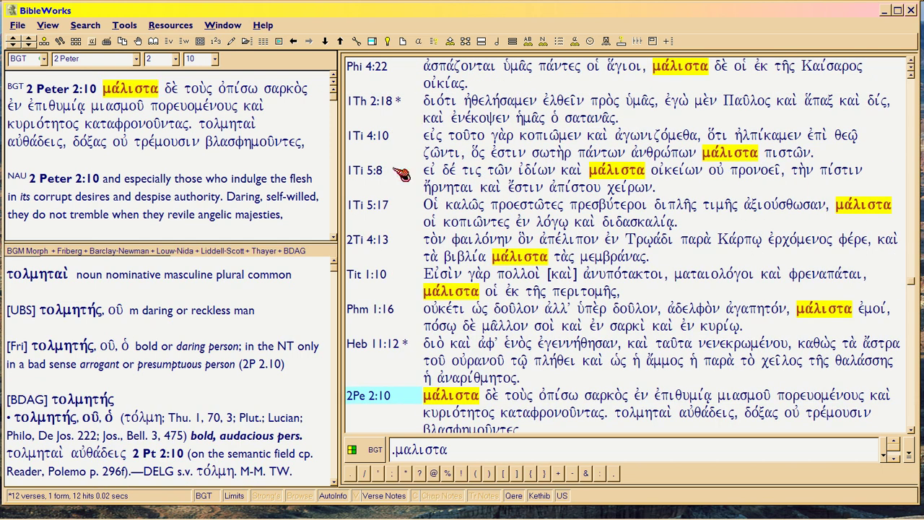
scroll(401, 173, "up", 10)
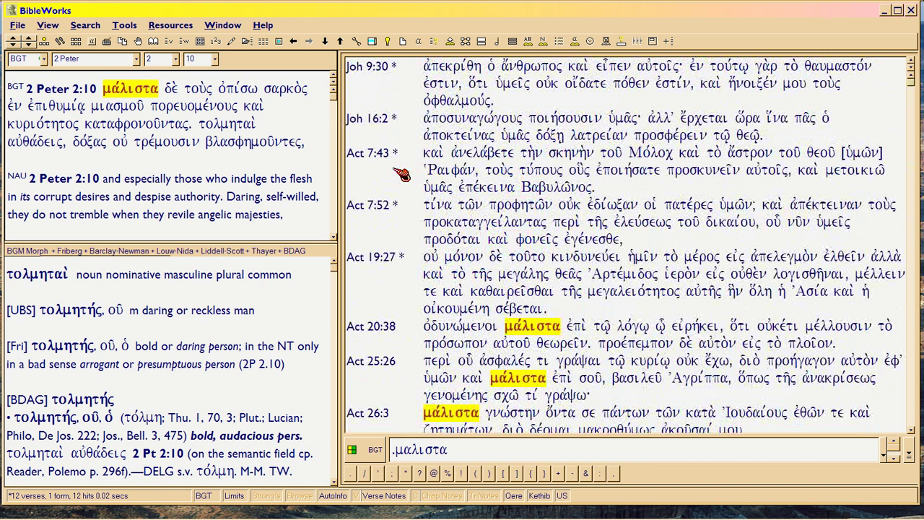
scroll(399, 137, "down", 6)
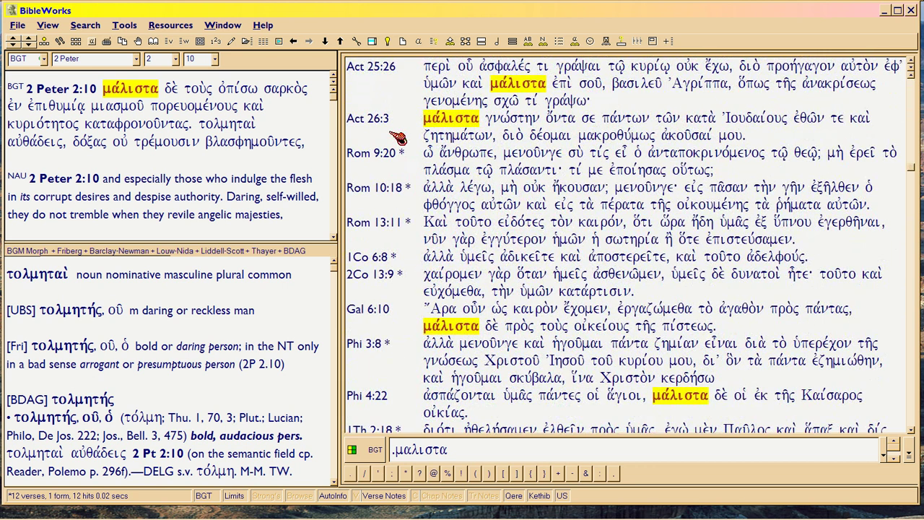
left_click(369, 68)
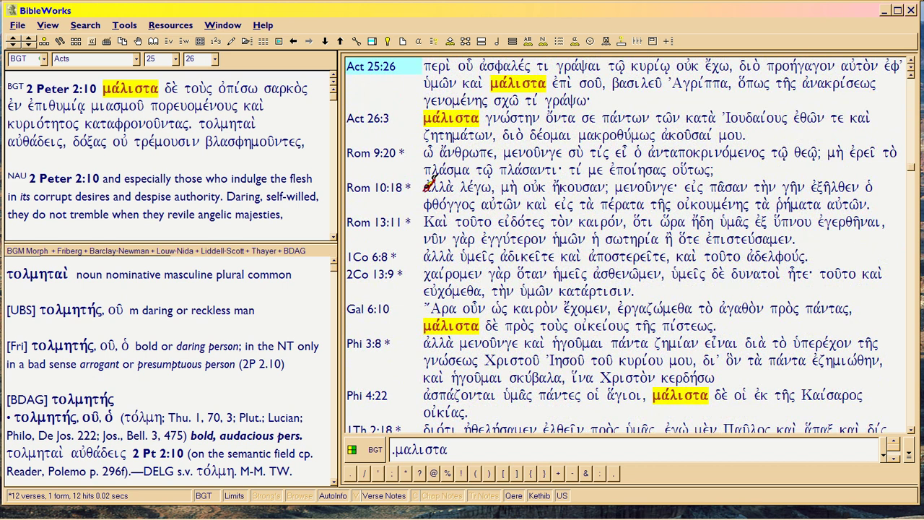
Open the result Galatians 6:10, followed by Philippians 4:22, to review their use of μάλιστα
scroll(418, 197, "down", 3)
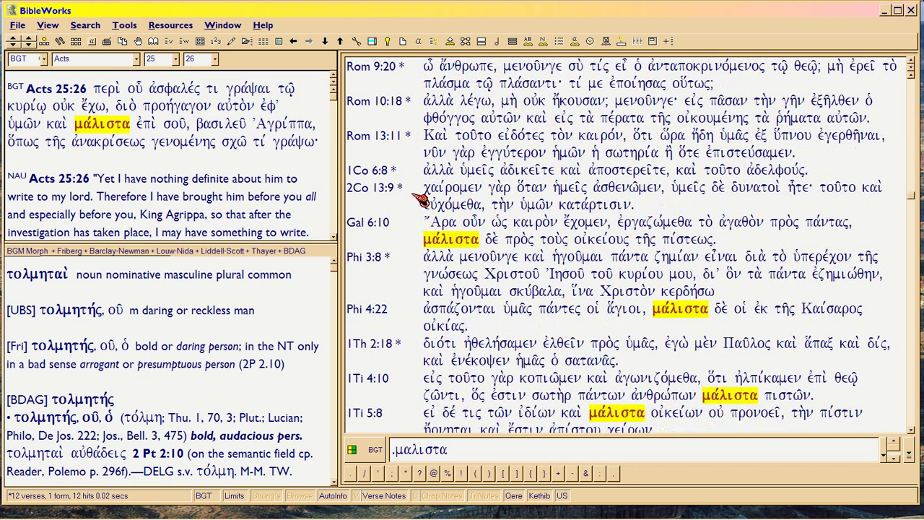
scroll(399, 180, "down", 1)
left_click(382, 151)
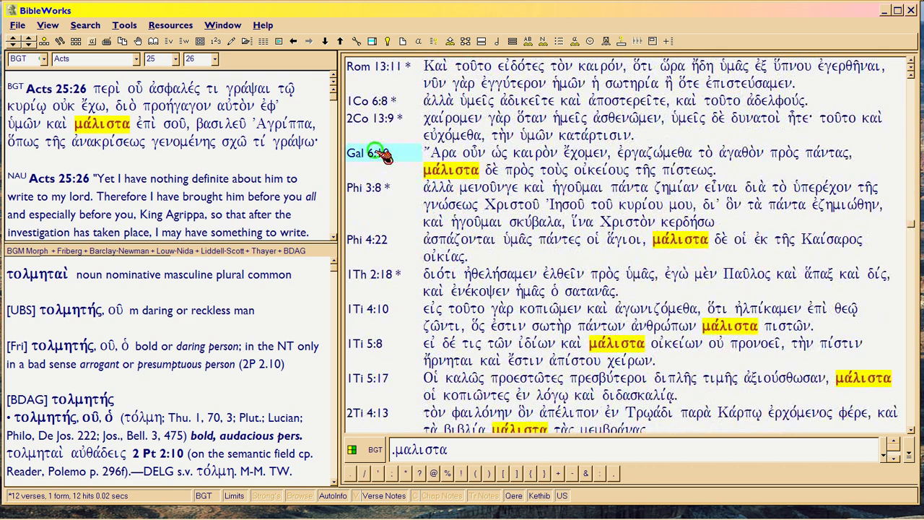
scroll(412, 172, "down", 3)
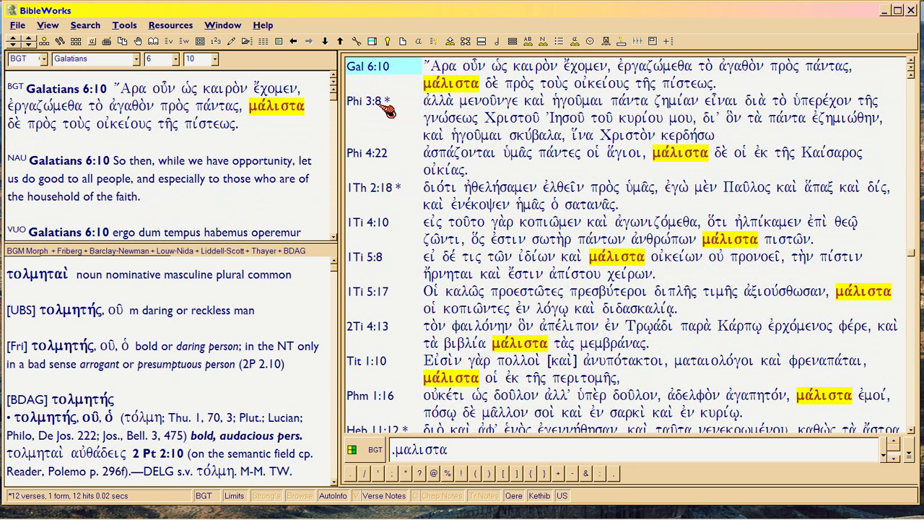
left_click(379, 153)
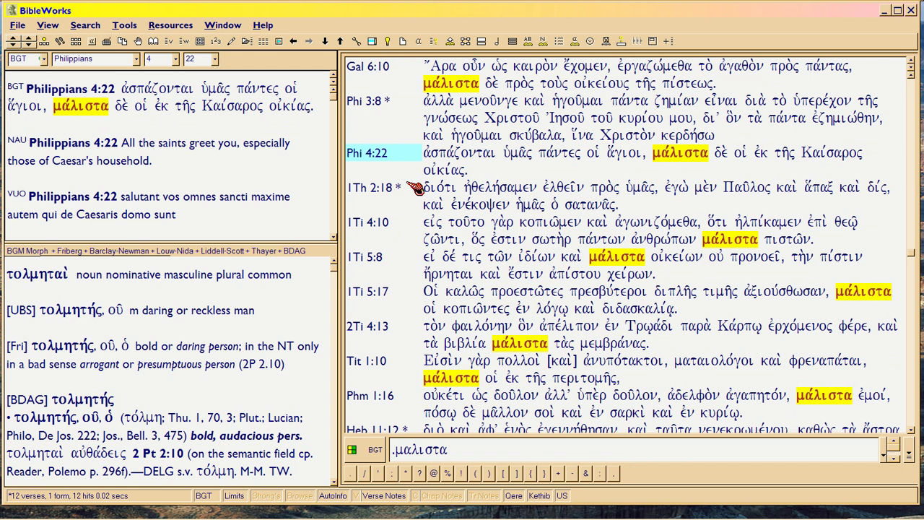
Step through the results 1 Thessalonians 2:18, 1 Timothy 4:10, 5:8 and 5:17, and 2 Timothy 4:13
scroll(415, 187, "down", 2)
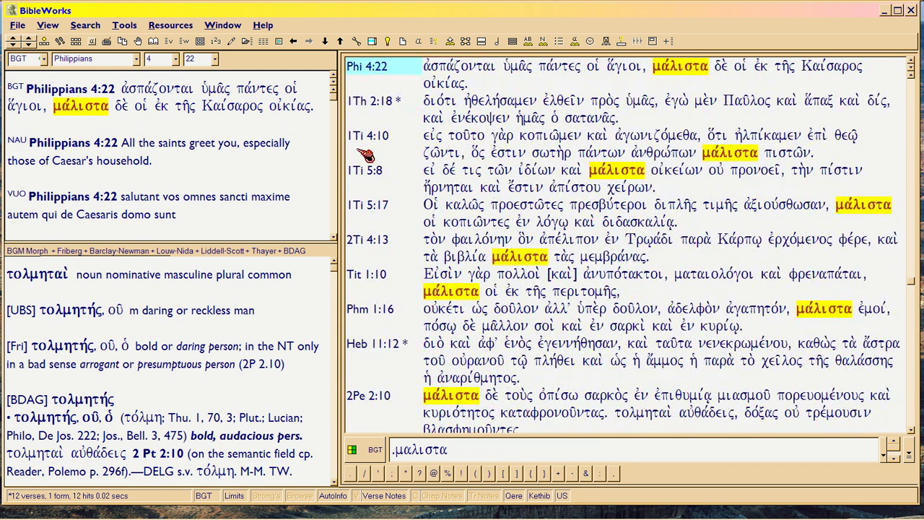
left_click(380, 108)
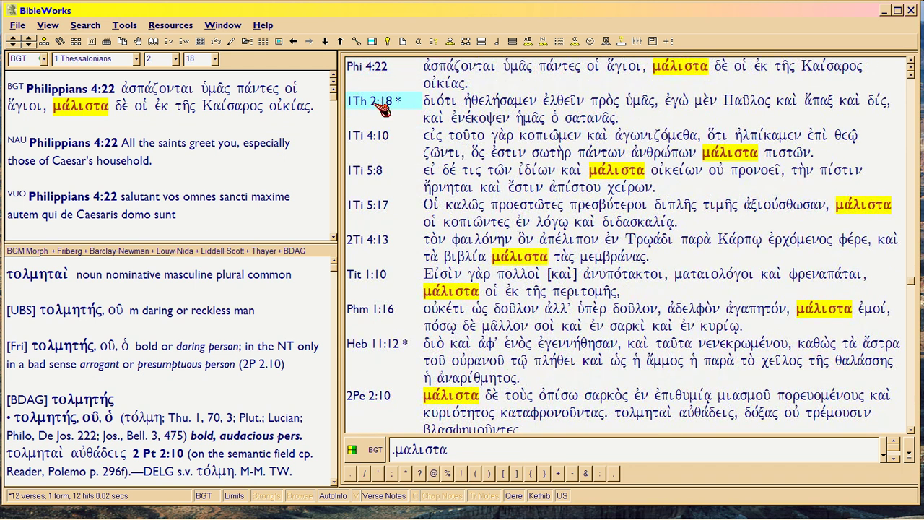
left_click(380, 142)
left_click(389, 177)
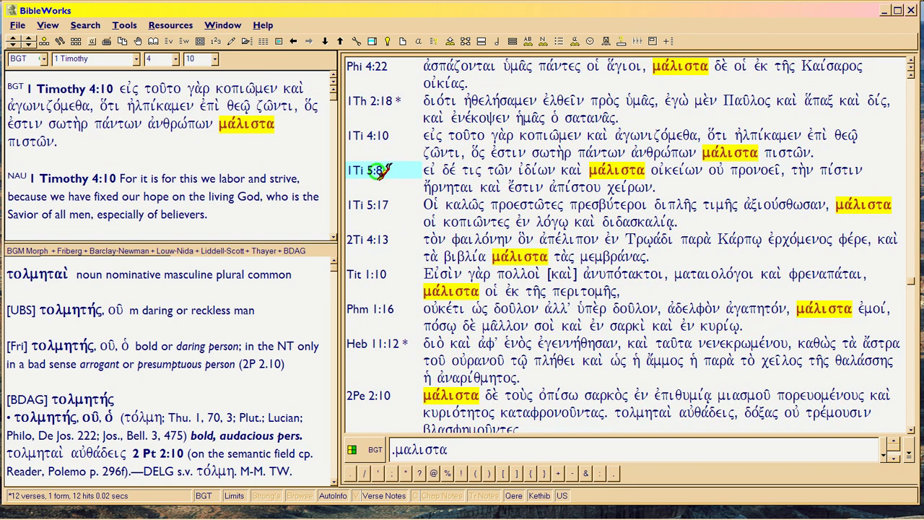
left_click(393, 209)
left_click(417, 243)
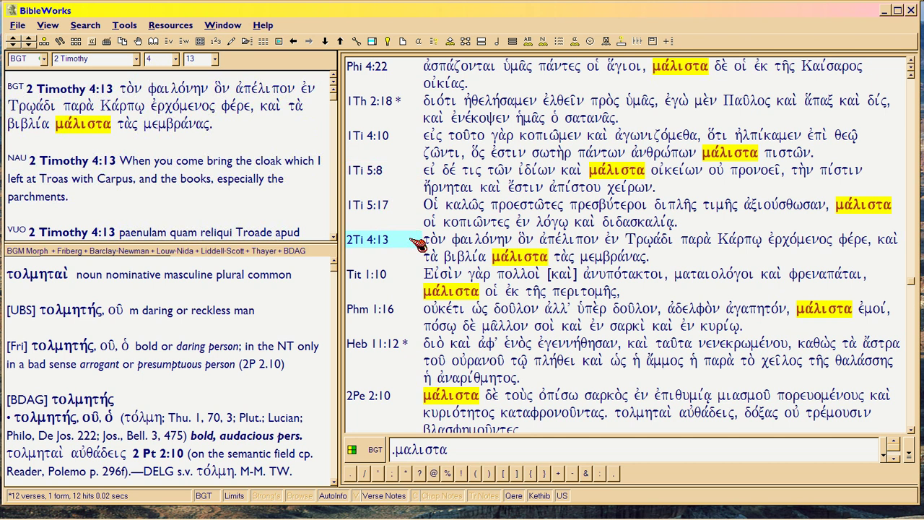
Open the result Titus 1:10, followed by Philemon 1:16, to review μάλιστα alongside the translations
scroll(418, 243, "down", 4)
scroll(424, 213, "up", 2)
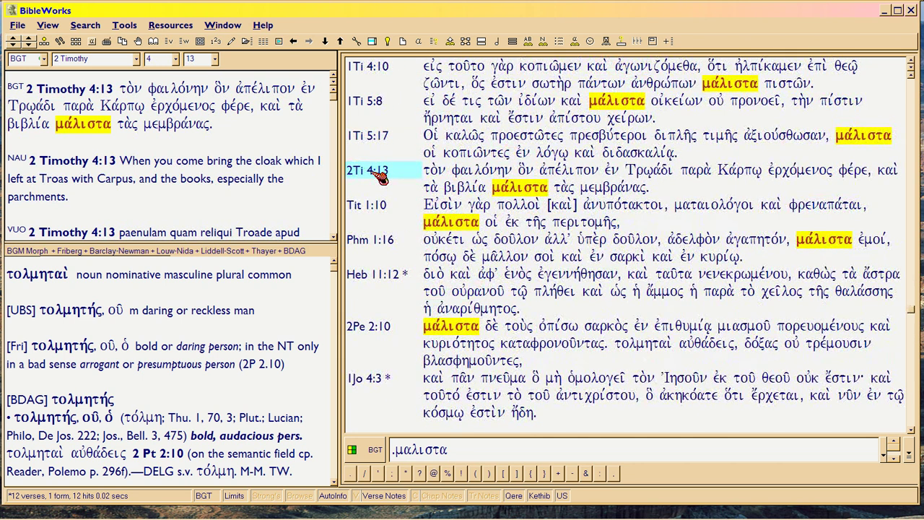
left_click(377, 208)
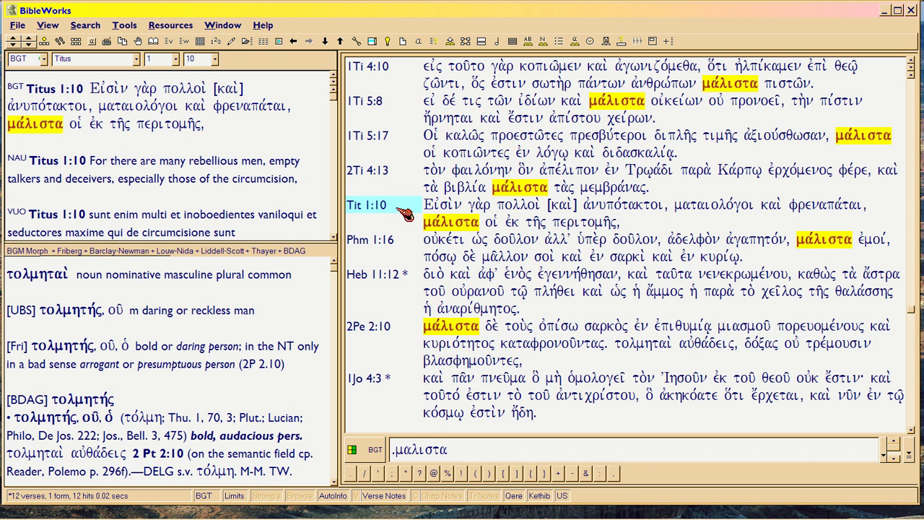
scroll(405, 213, "down", 1)
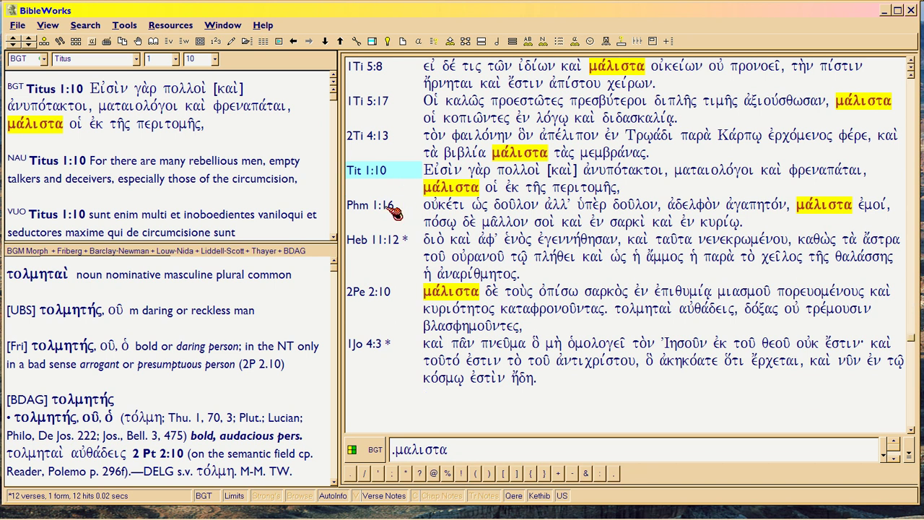
left_click(404, 212)
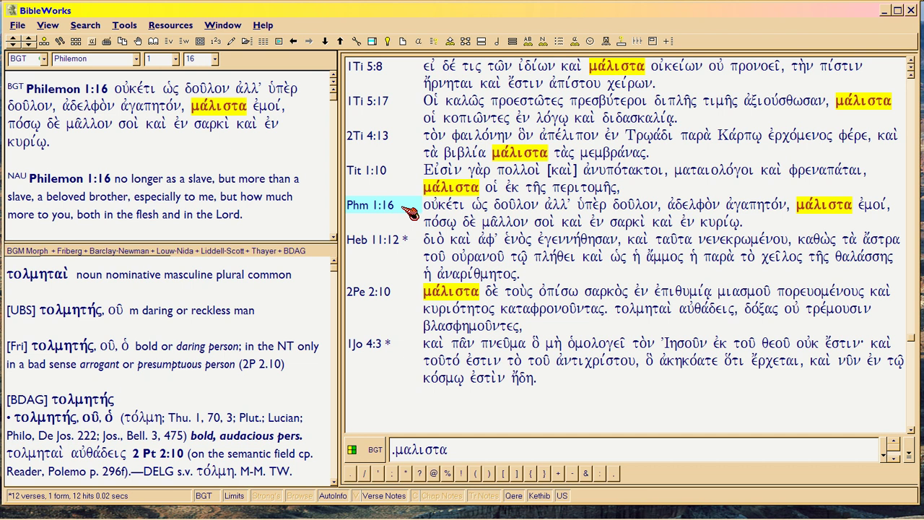
Open the result 2 Peter 2:10 and highlight μάλιστα δὲ in the Greek text and "especially" in the NAU translation for comparison
left_click(383, 296)
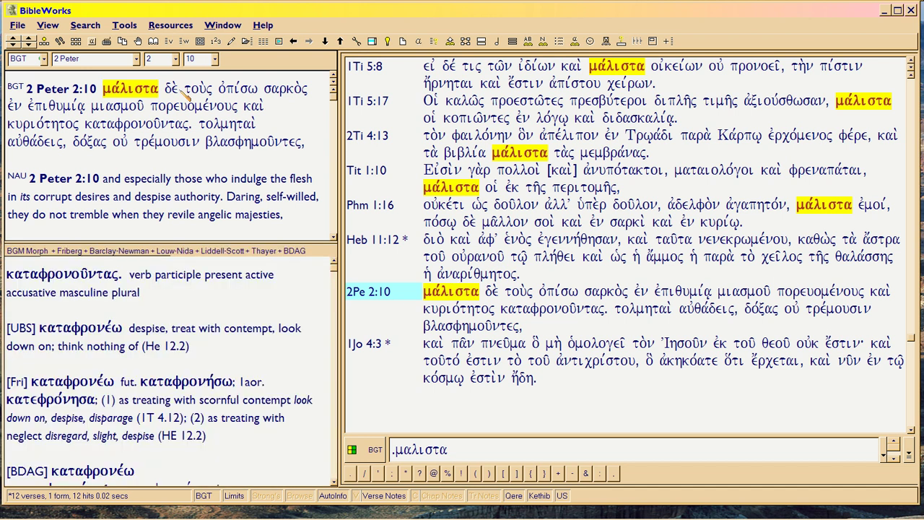
left_click_drag(182, 94, 108, 97)
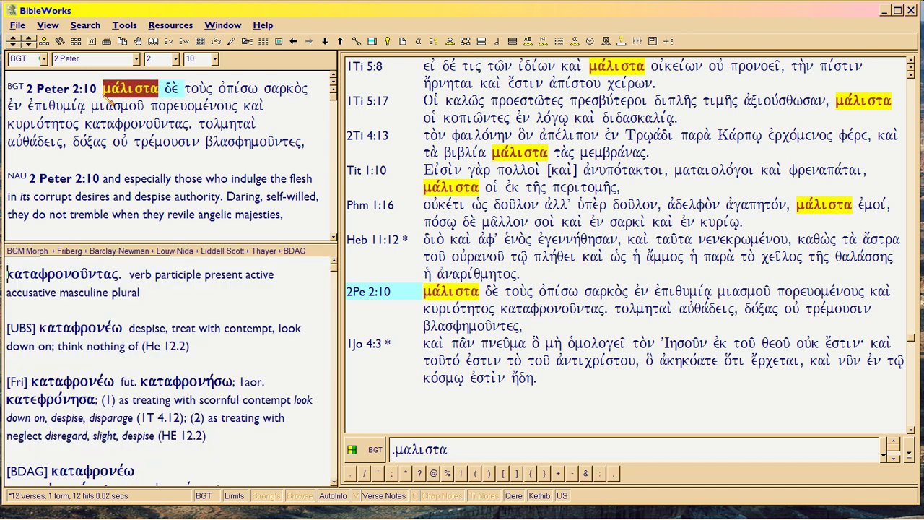
double_click(133, 179)
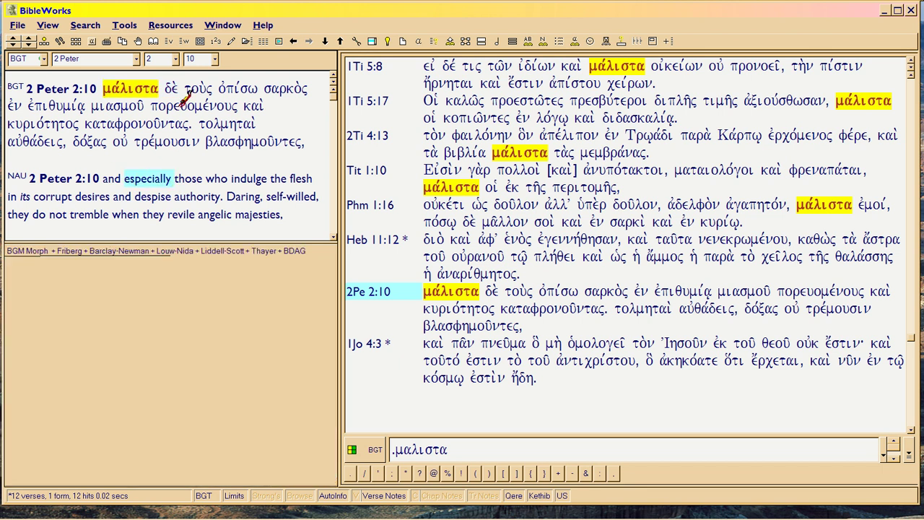
left_click_drag(179, 92, 106, 99)
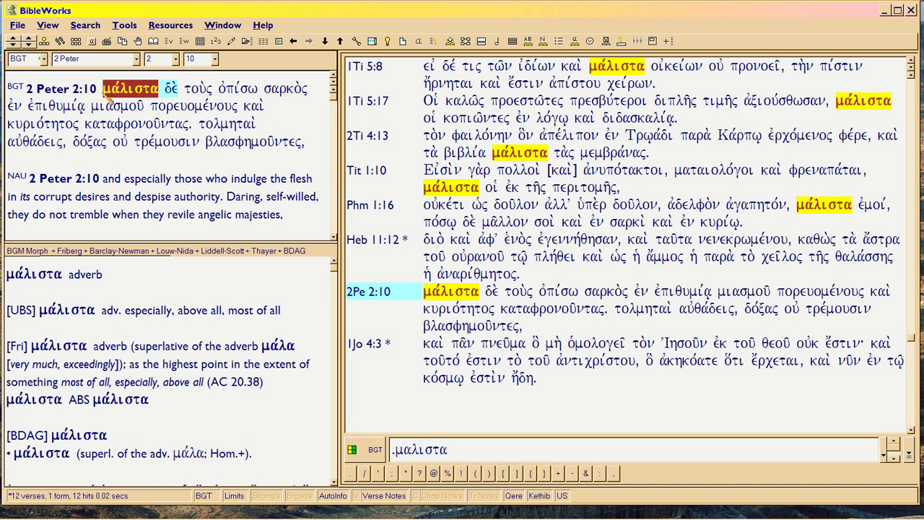
left_click(165, 180)
left_click_drag(165, 180, 127, 176)
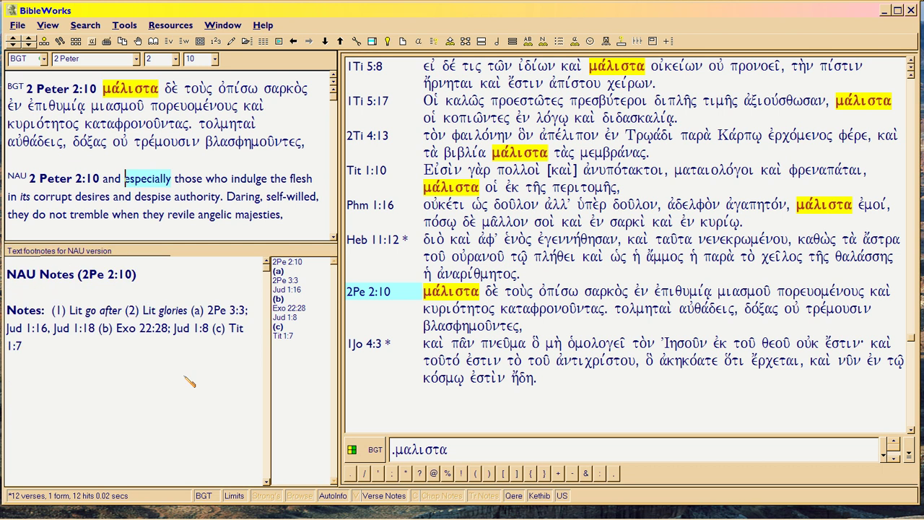
mouse_move(327, 516)
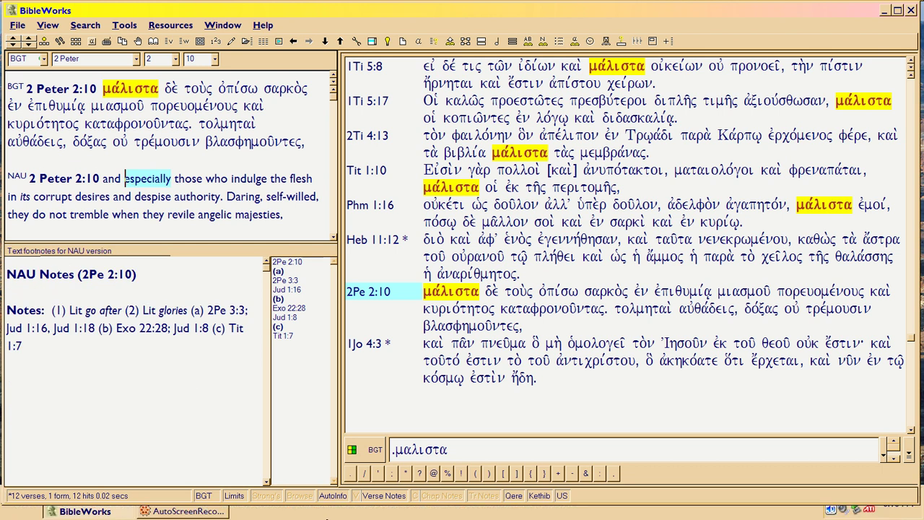